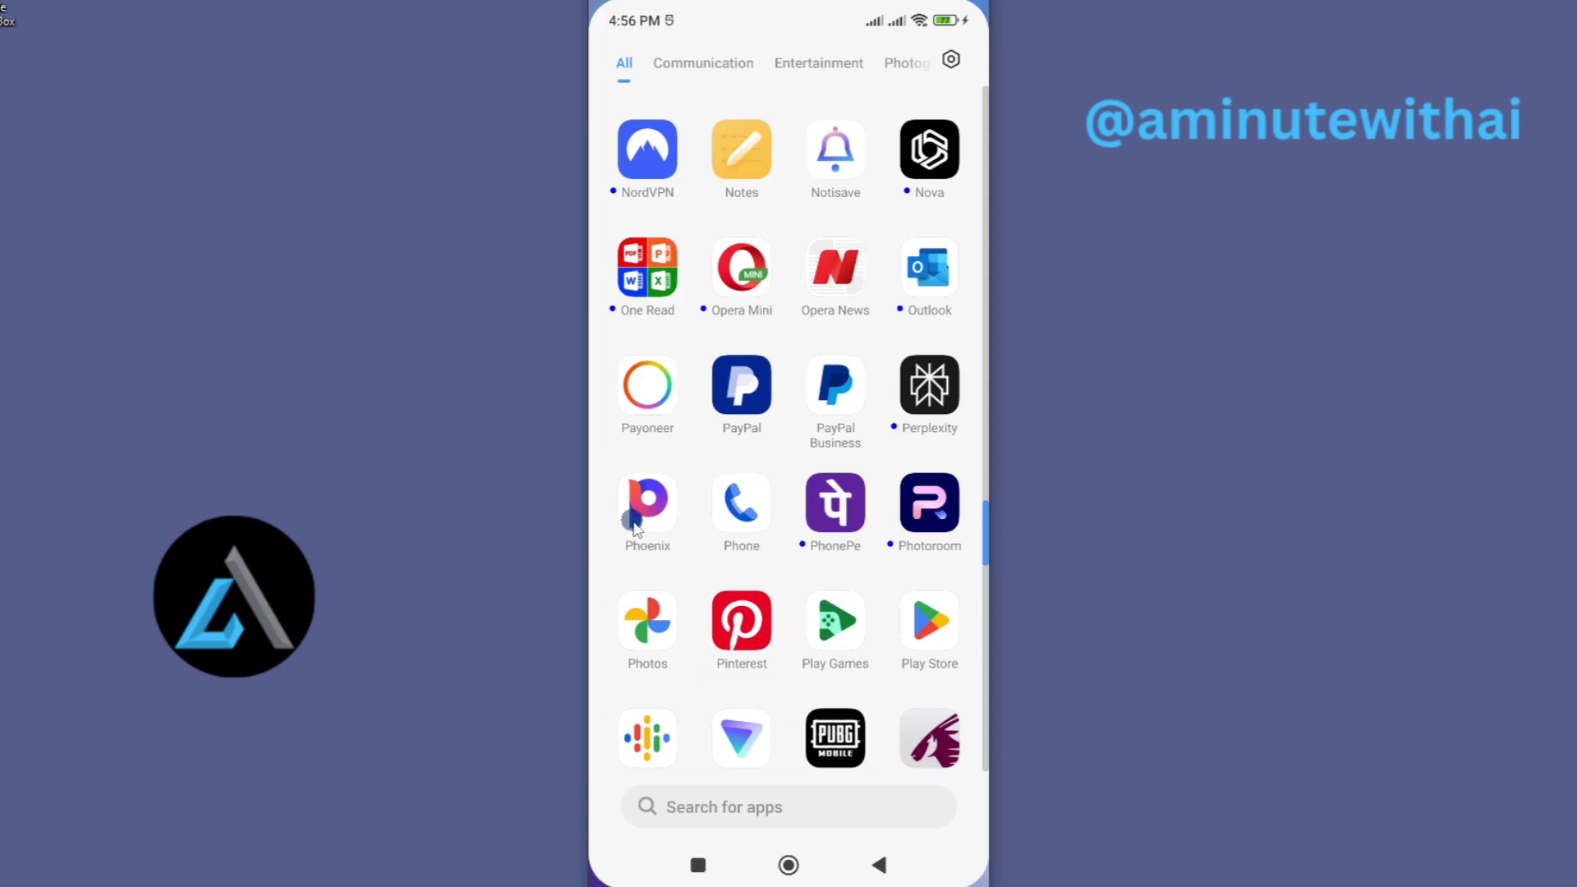
Scroll down the launcher's app drawer until the Settings icon is visible.
{"action": "left_click_drag", "start_coordinate": [634, 528], "coordinate": [667, 509]}
{"action": "scroll", "coordinate": [788, 575], "scroll_direction": "down", "scroll_amount": 5}
Open Settings and go to Apps, then Manage apps.
{"action": "left_click", "coordinate": [930, 702]}
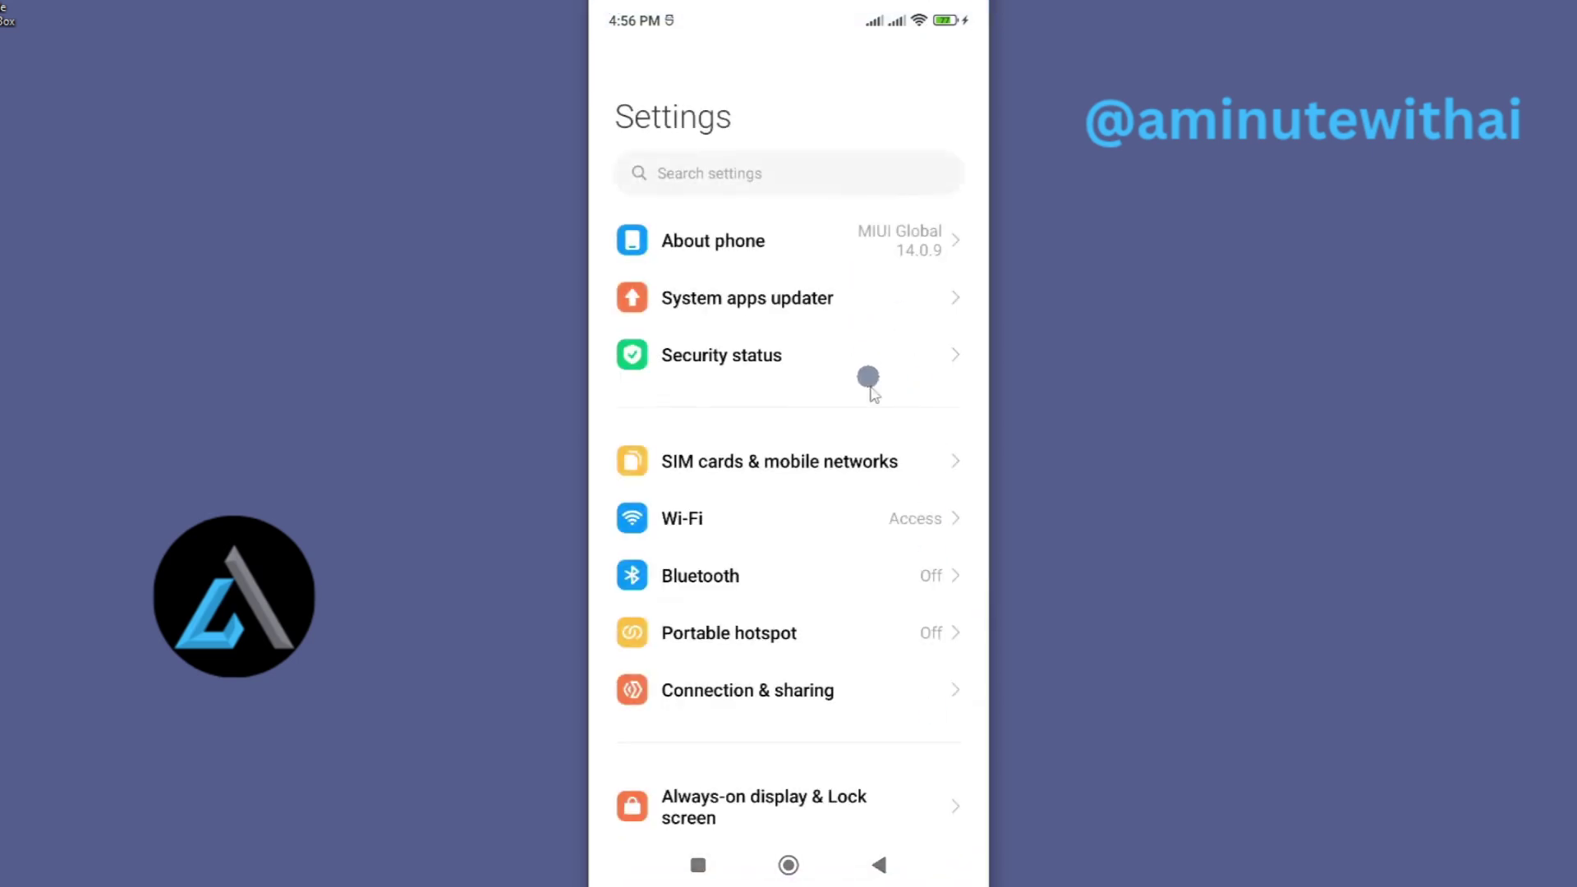
{"action": "scroll", "coordinate": [799, 599], "scroll_direction": "down", "scroll_amount": 10}
{"action": "scroll", "coordinate": [743, 679], "scroll_direction": "down", "scroll_amount": 6}
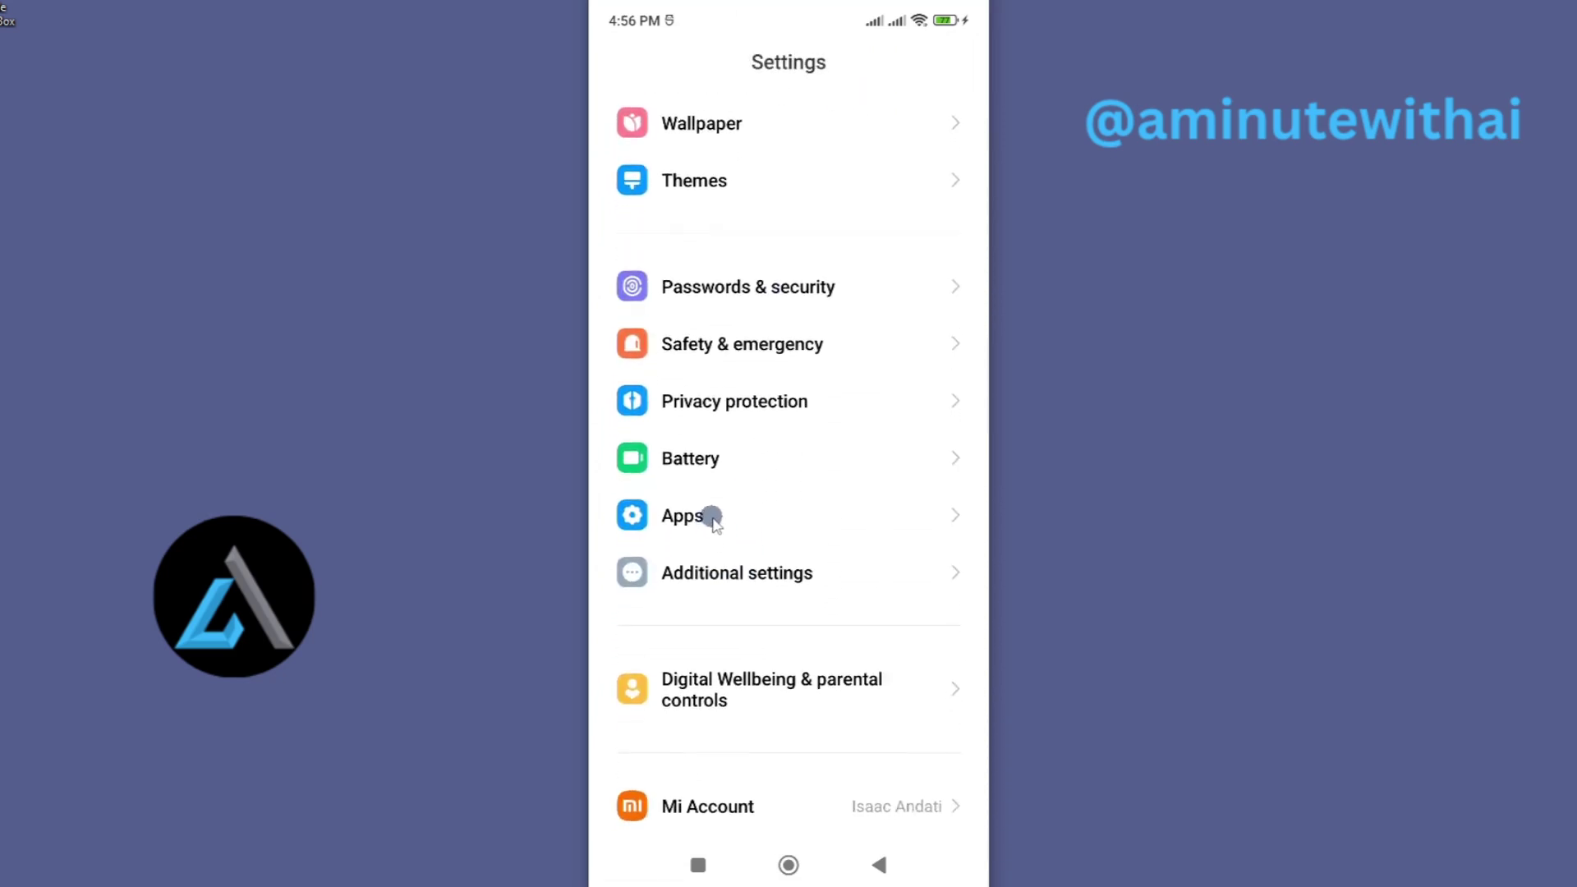
{"action": "left_click", "coordinate": [704, 521]}
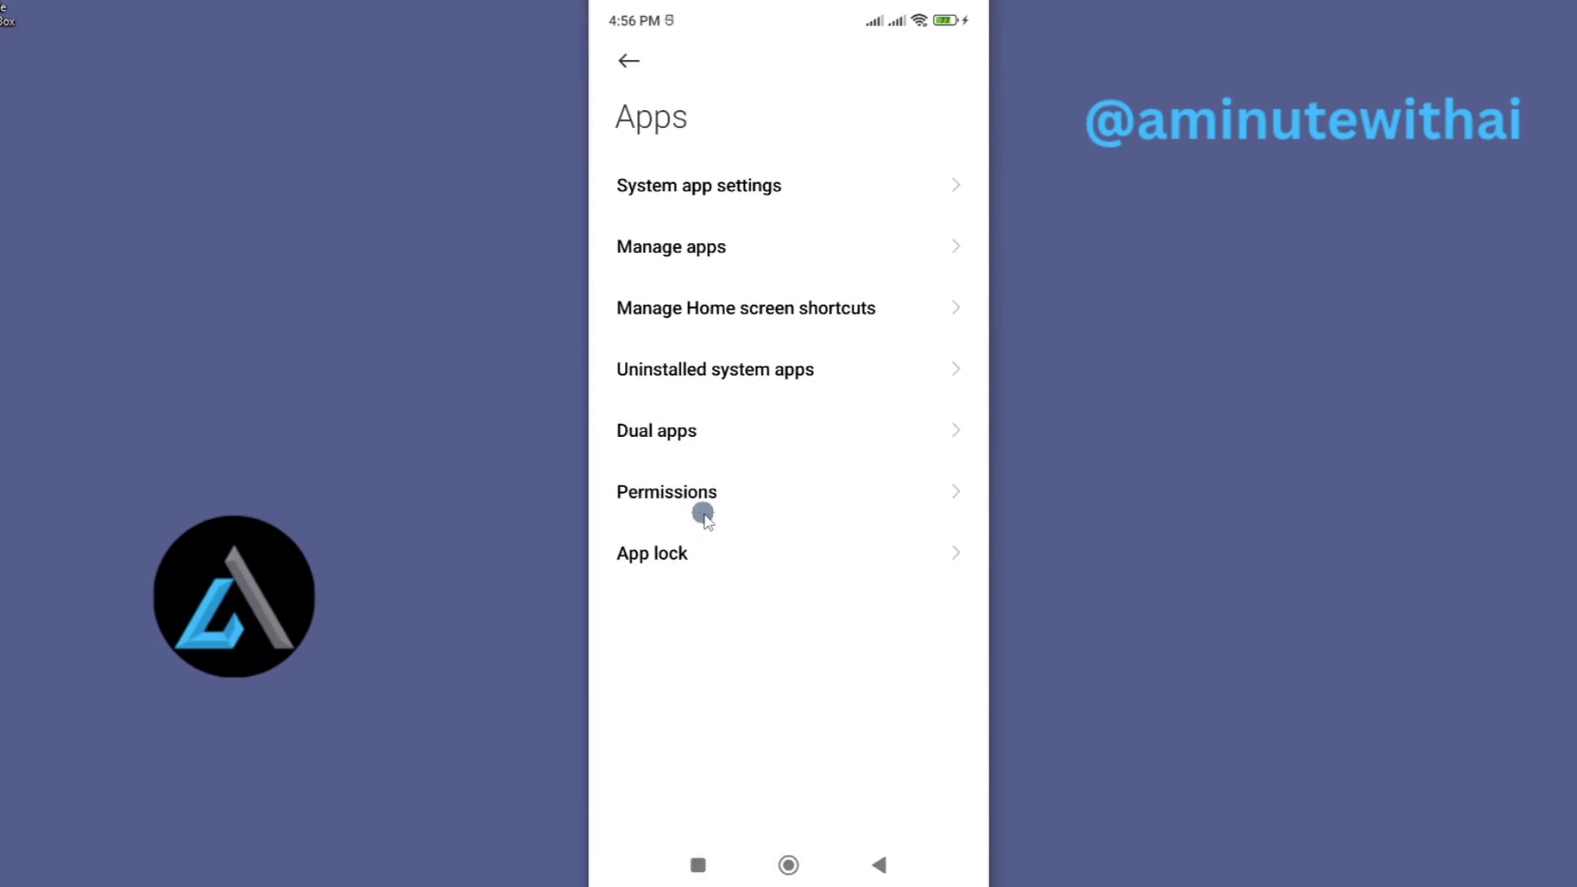
{"action": "left_click", "coordinate": [766, 249]}
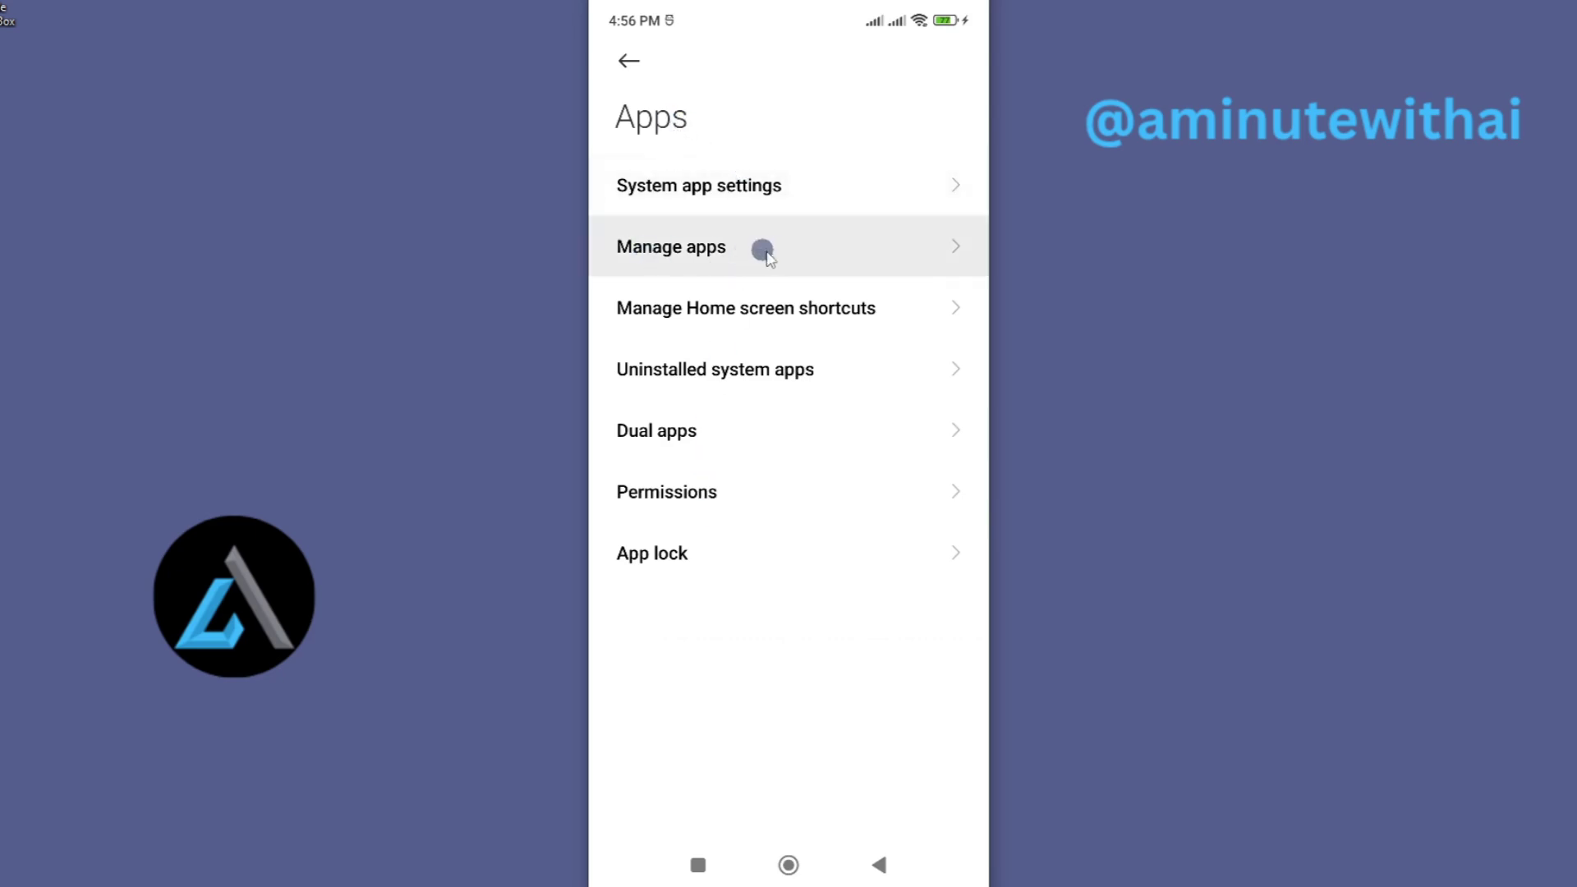
{"action": "left_click", "coordinate": [795, 246]}
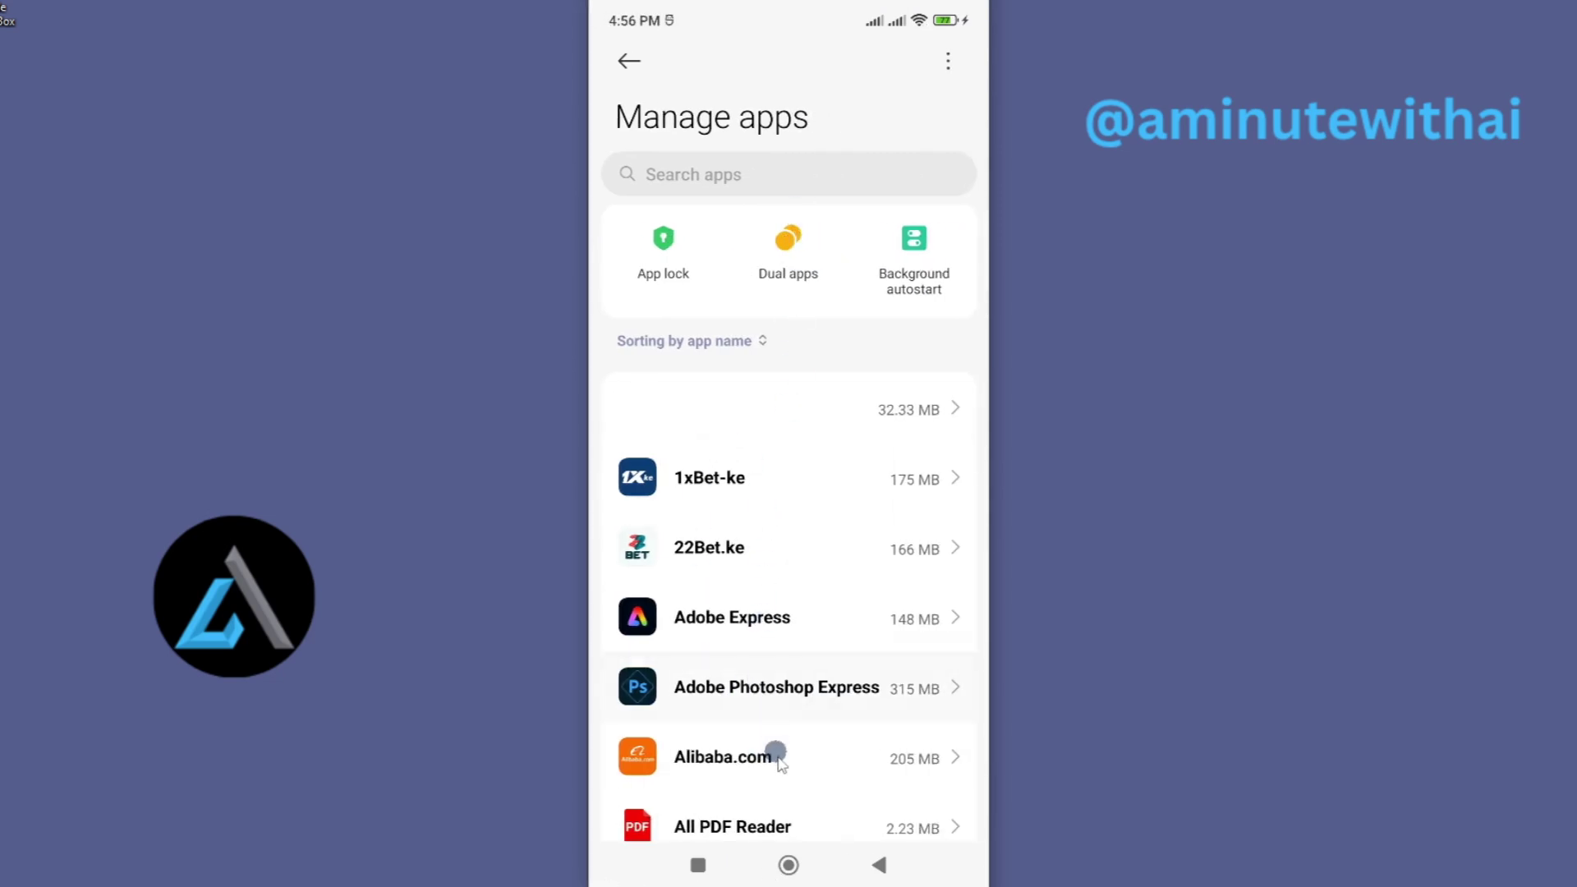
Scroll down the installed apps list and select Phoenix.
{"action": "left_click", "coordinate": [813, 753]}
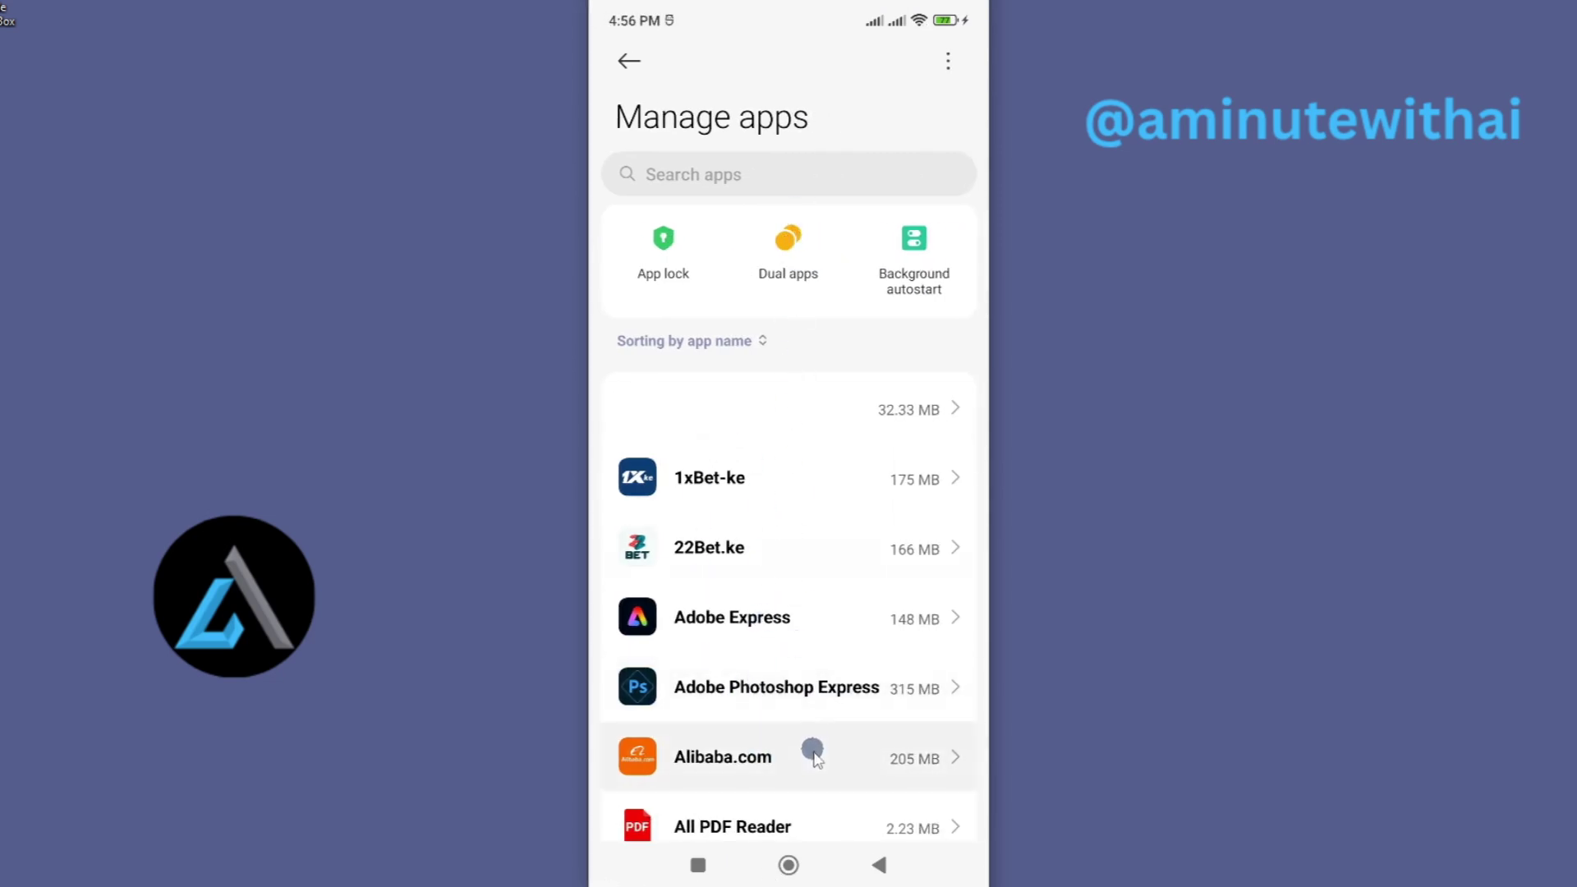
{"action": "left_click_drag", "start_coordinate": [813, 754], "coordinate": [837, 342]}
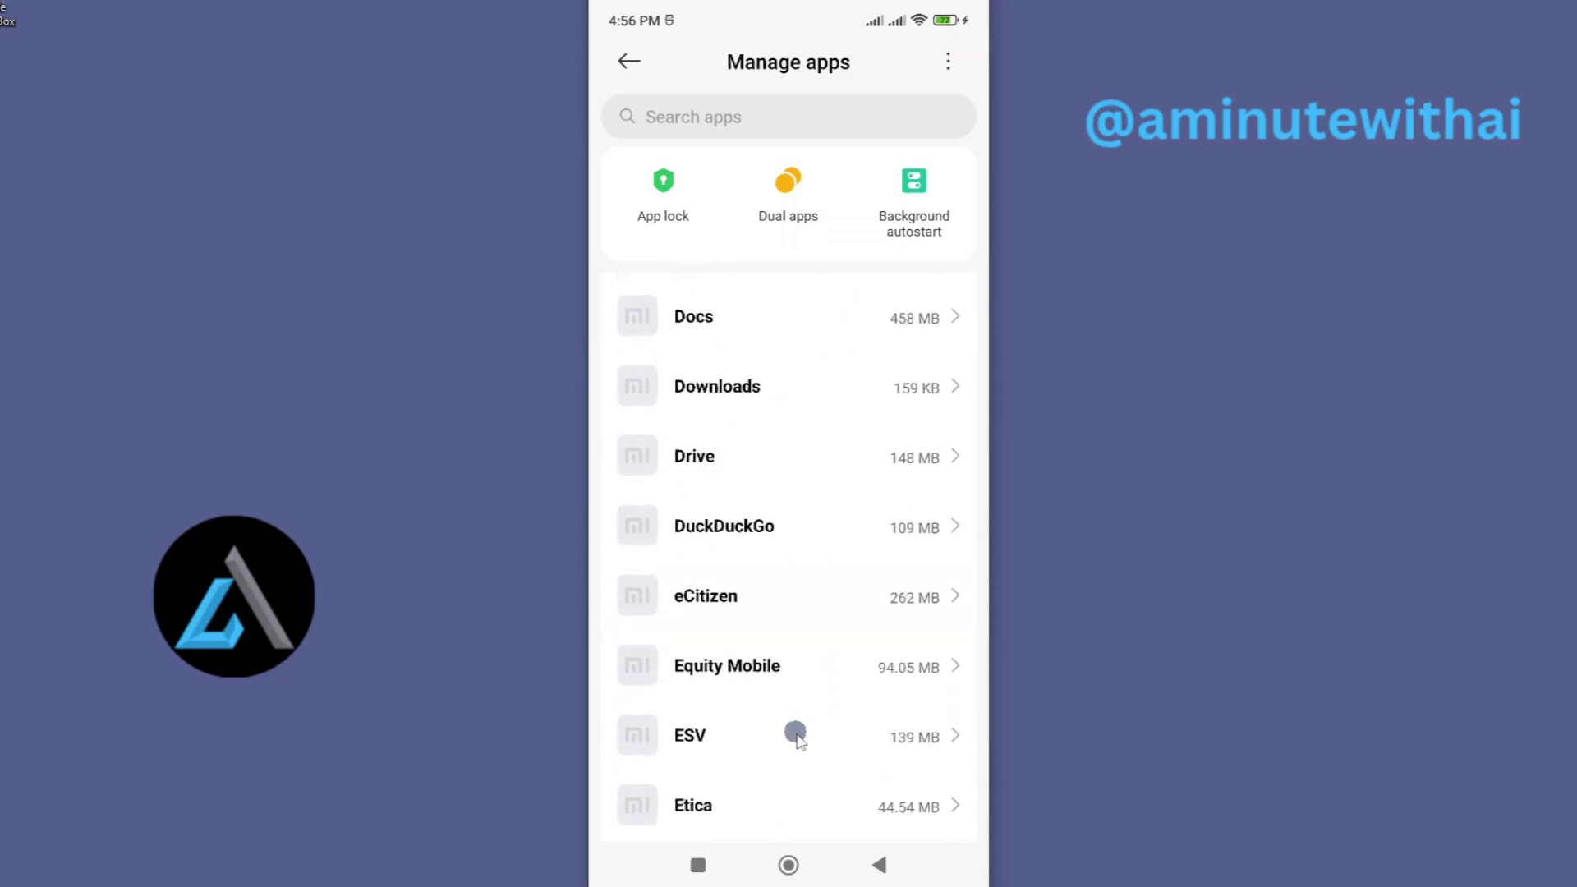
{"action": "left_click_drag", "start_coordinate": [795, 734], "coordinate": [788, 306]}
{"action": "left_click_drag", "start_coordinate": [813, 750], "coordinate": [763, 437]}
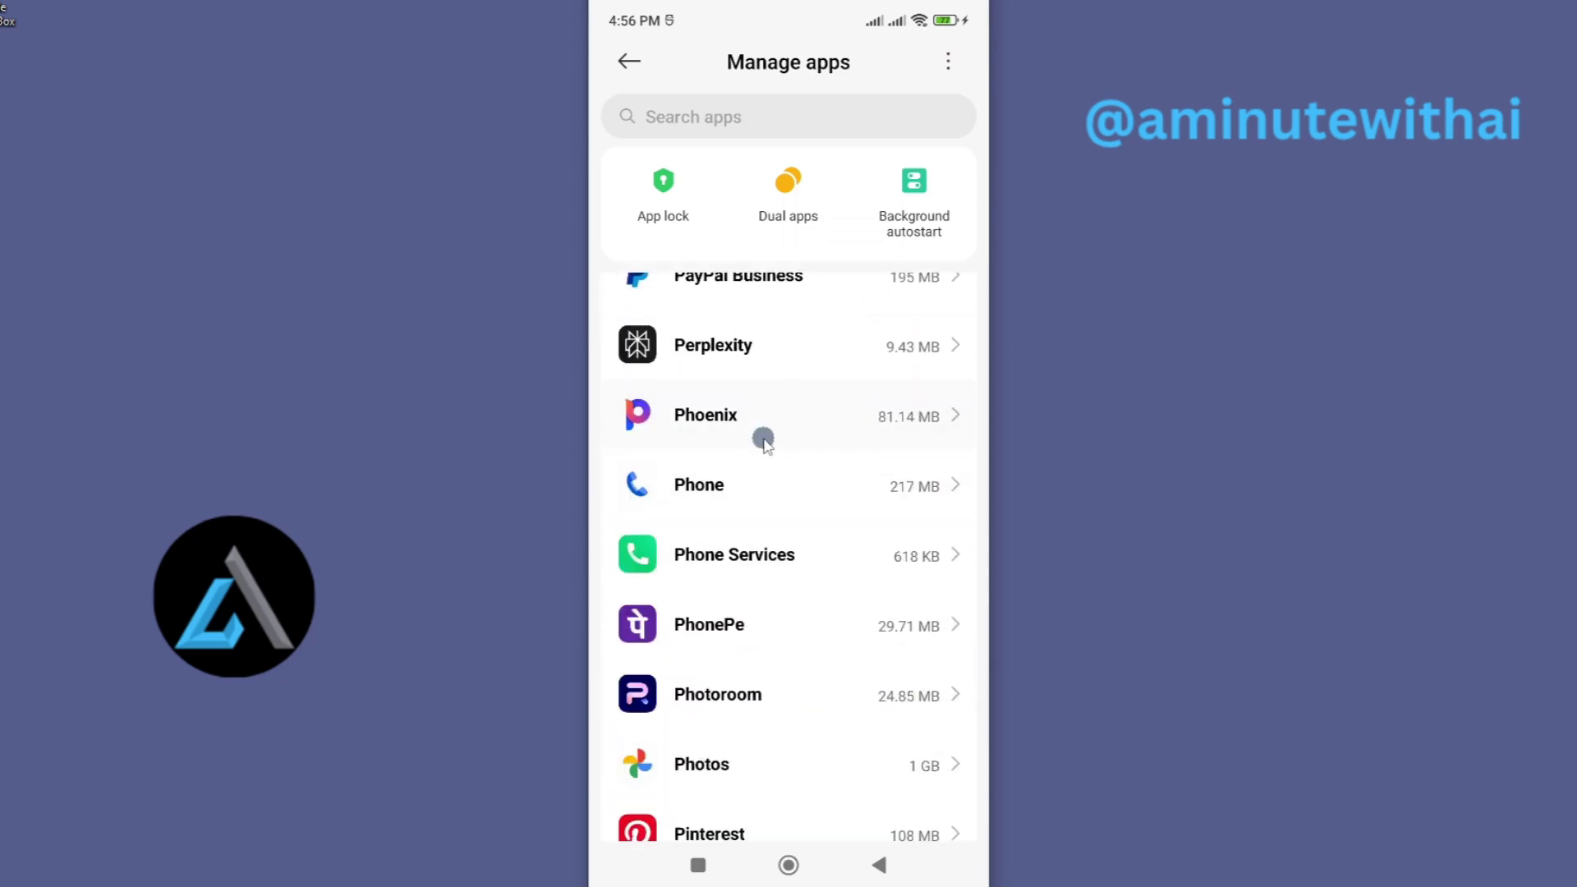
{"action": "left_click", "coordinate": [764, 431]}
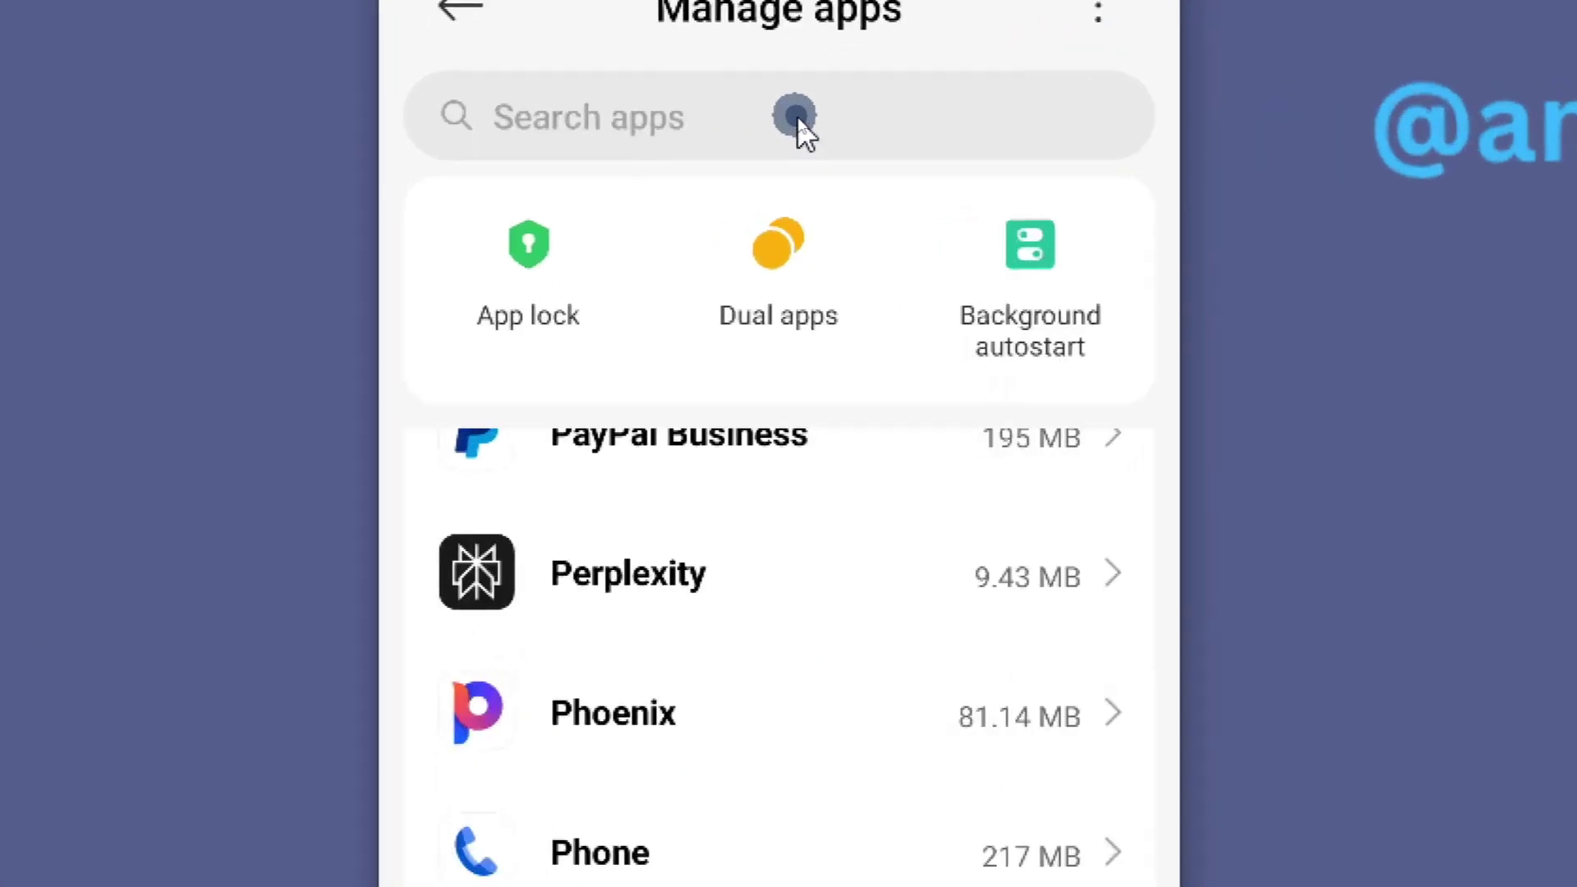
View Phoenix's App info page, then return Home to the app drawer.
{"action": "left_click", "coordinate": [723, 419]}
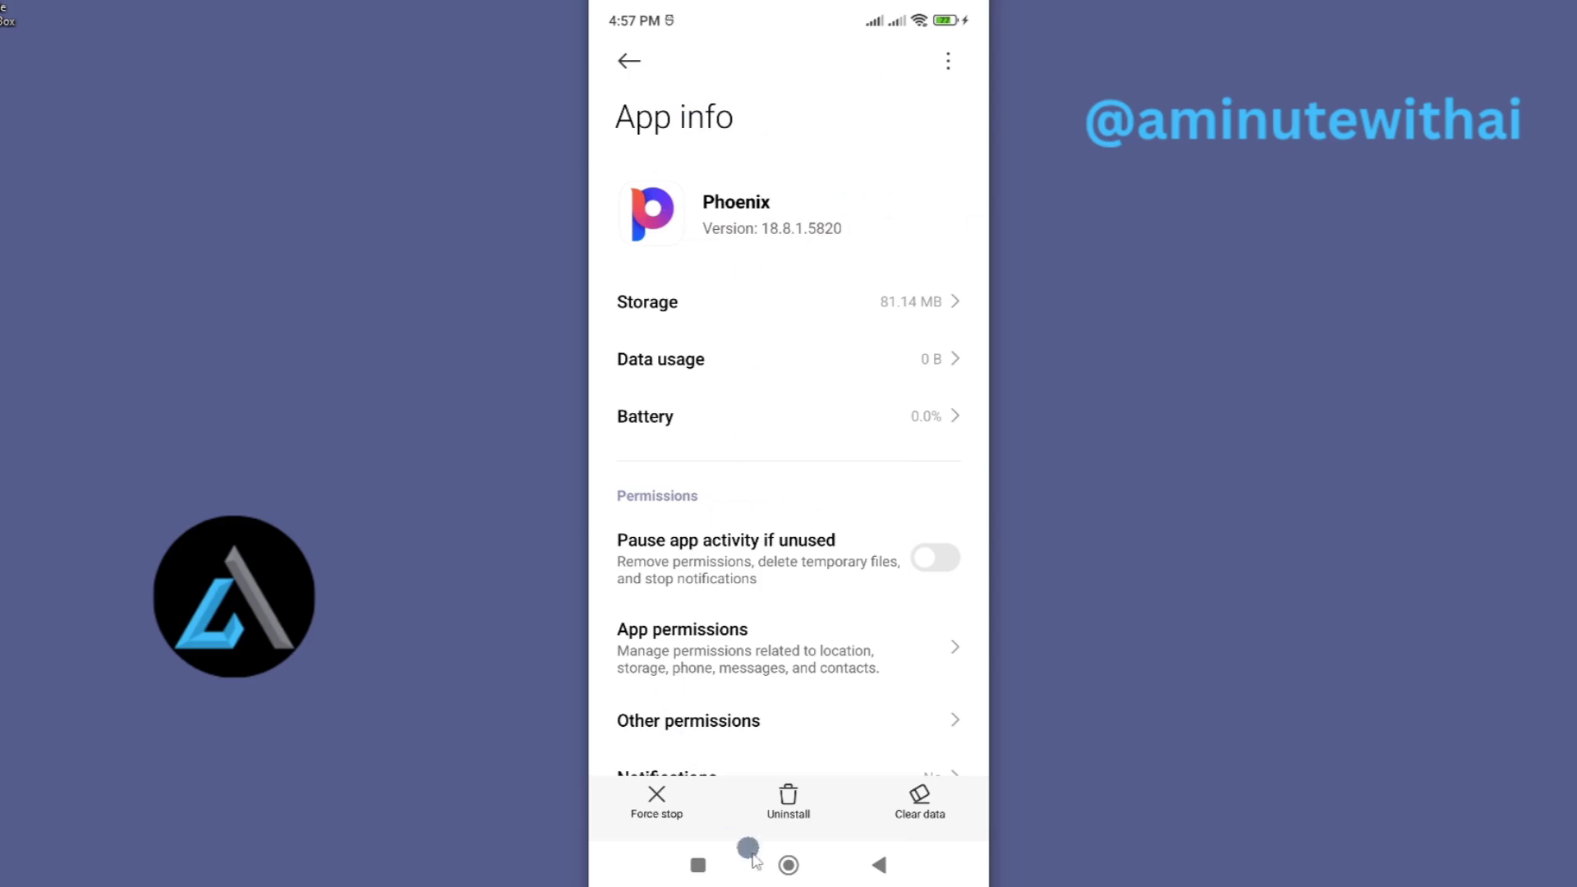
{"action": "left_click", "coordinate": [788, 867]}
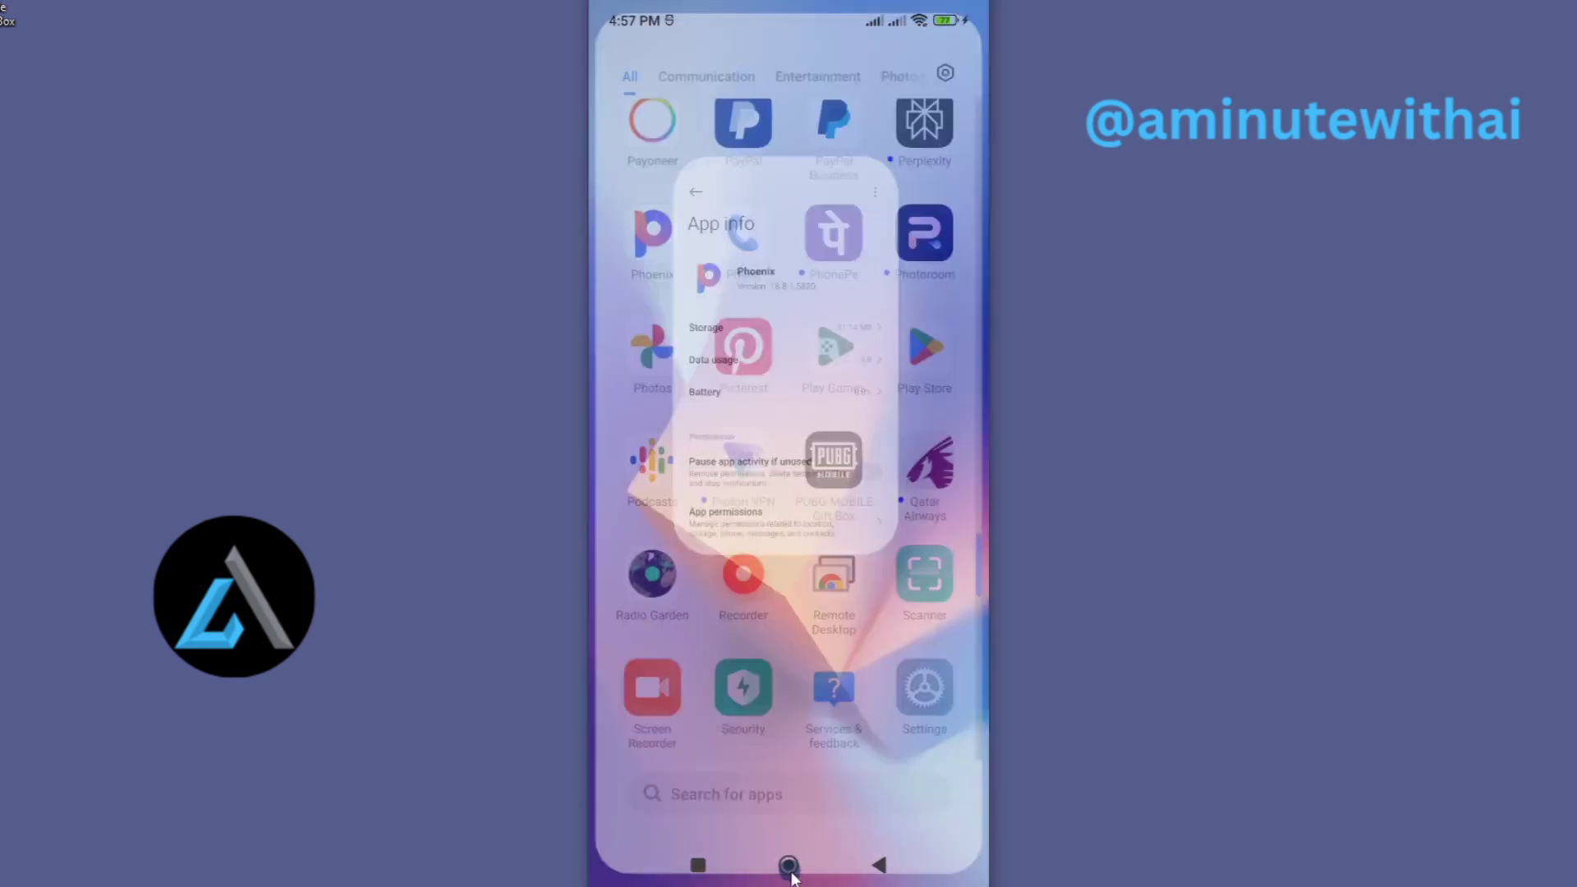
Long-press the Phoenix icon and choose App info from its shortcut menu.
{"action": "left_click", "coordinate": [655, 237]}
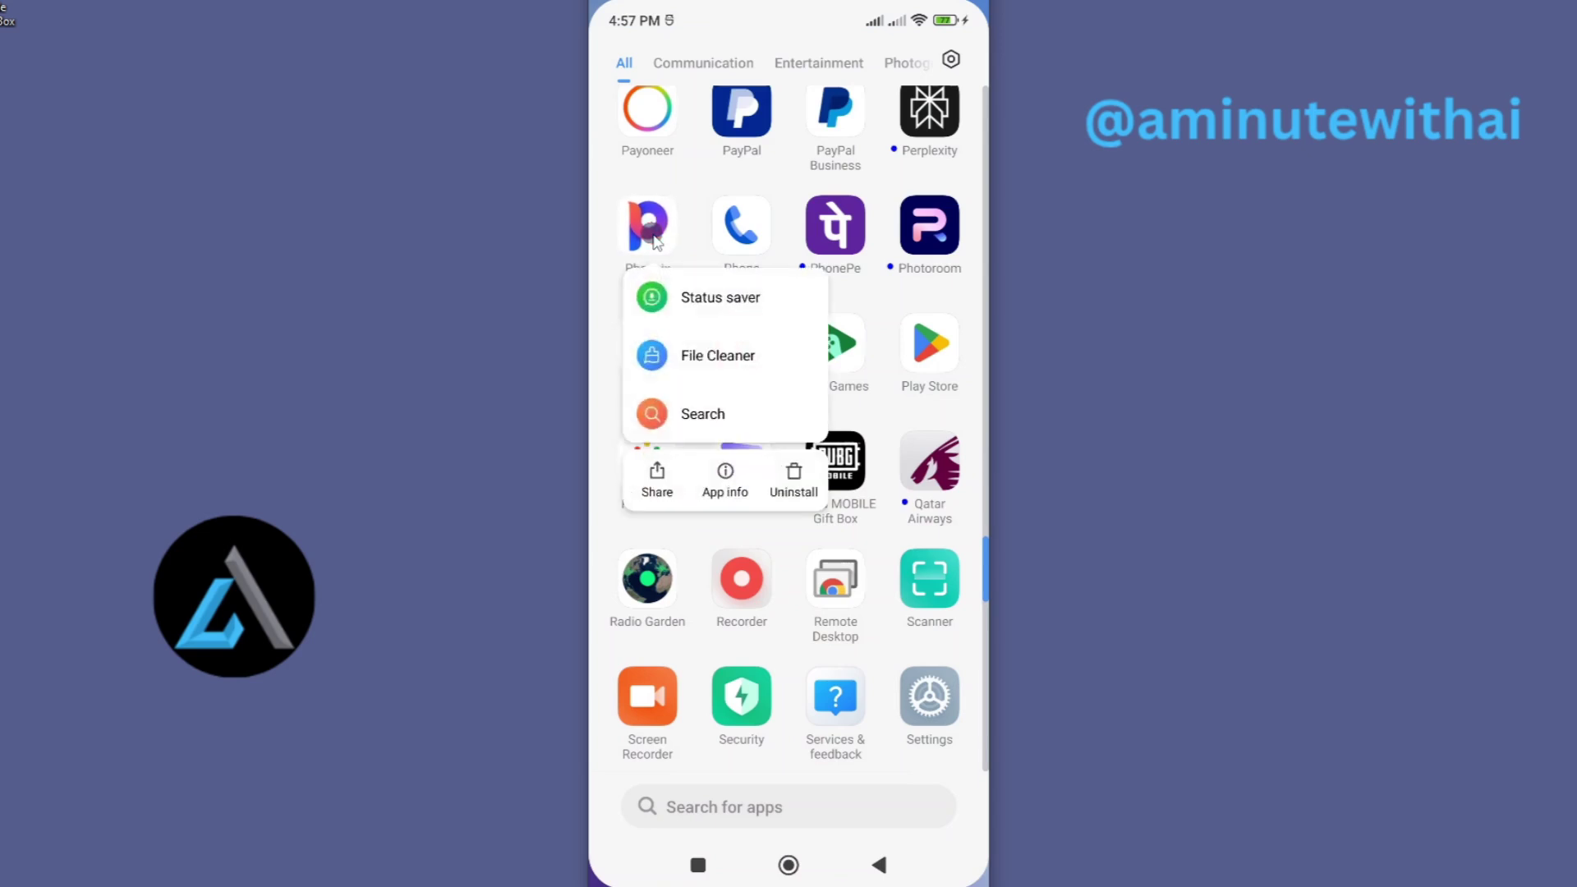
{"action": "left_click", "coordinate": [728, 465]}
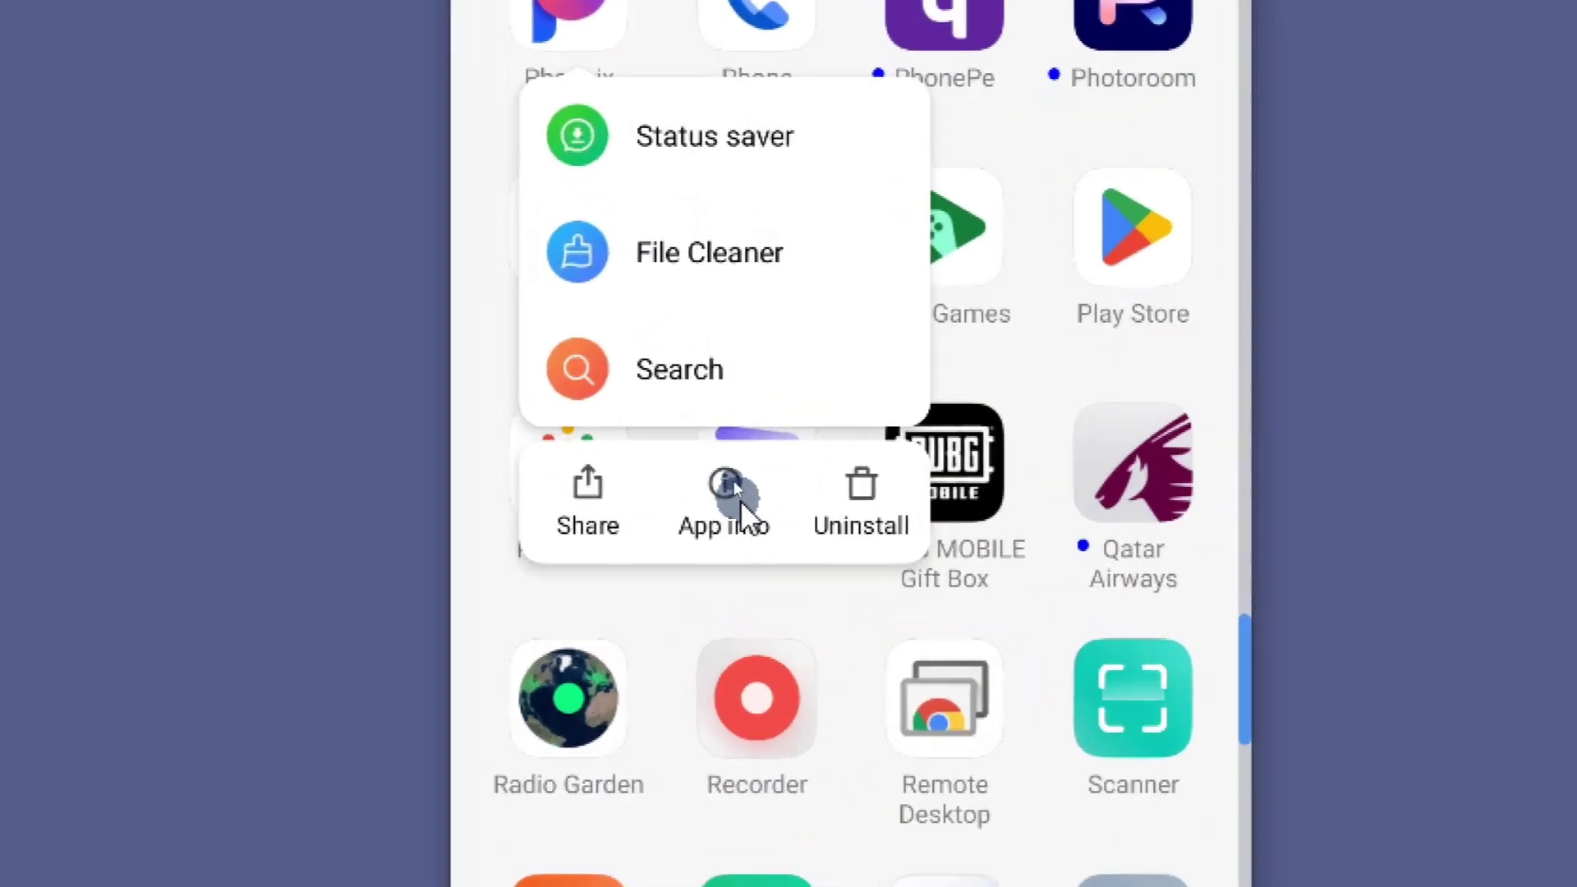
{"action": "left_click", "coordinate": [729, 486]}
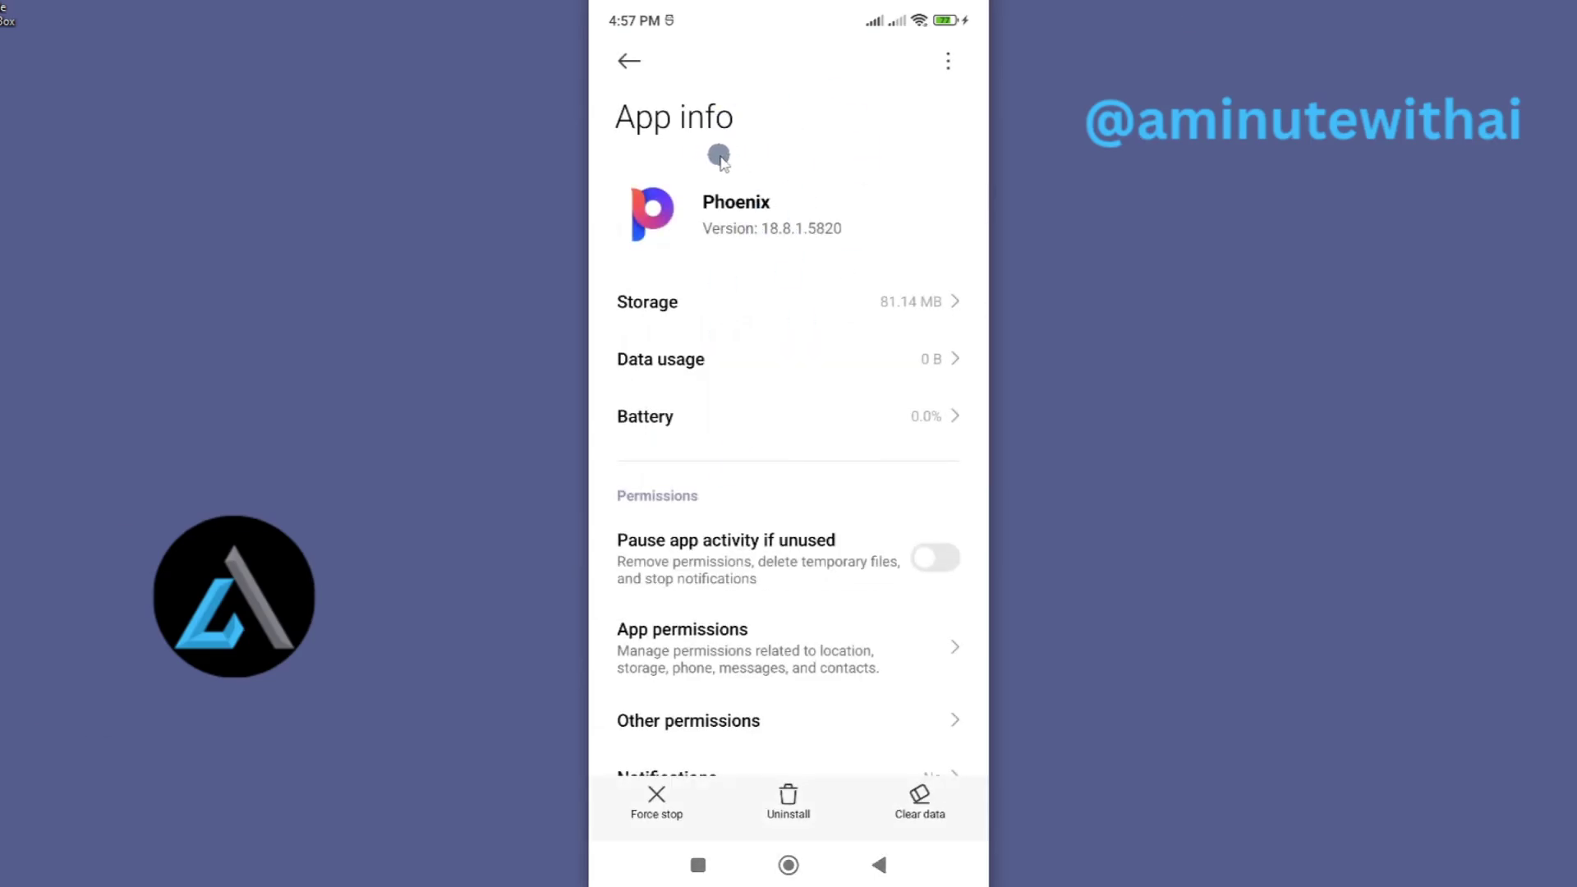
Open Phoenix's Storage page: 81.14 MB total, 1.60 MB cache, 17.26 MB user data.
{"action": "scroll", "coordinate": [702, 271], "scroll_direction": "down", "scroll_amount": 2}
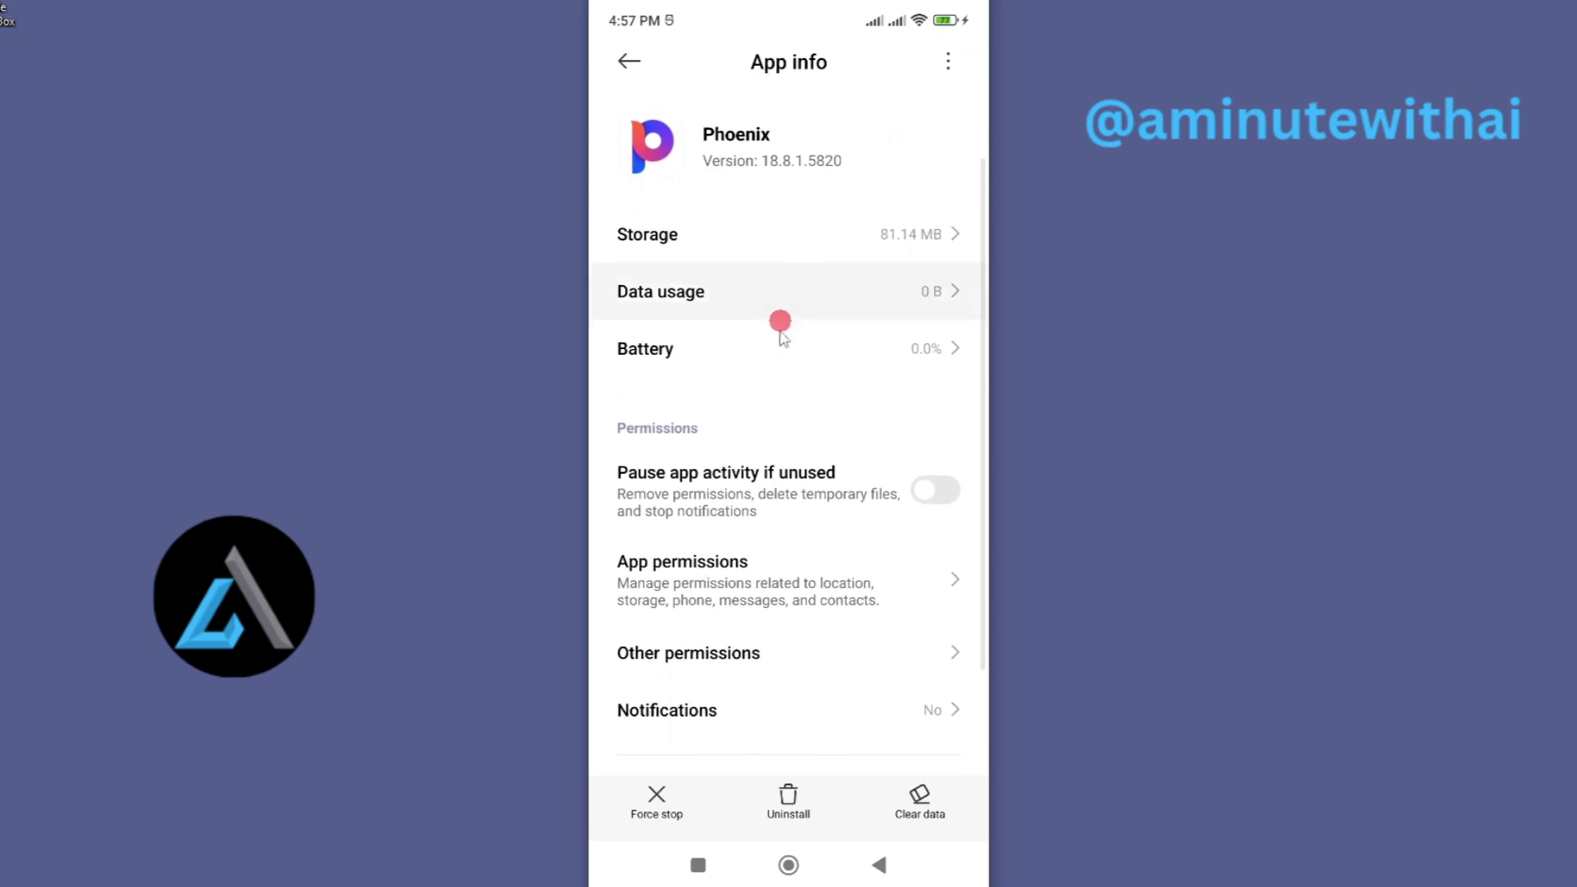
{"action": "scroll", "coordinate": [776, 353], "scroll_direction": "up", "scroll_amount": 2}
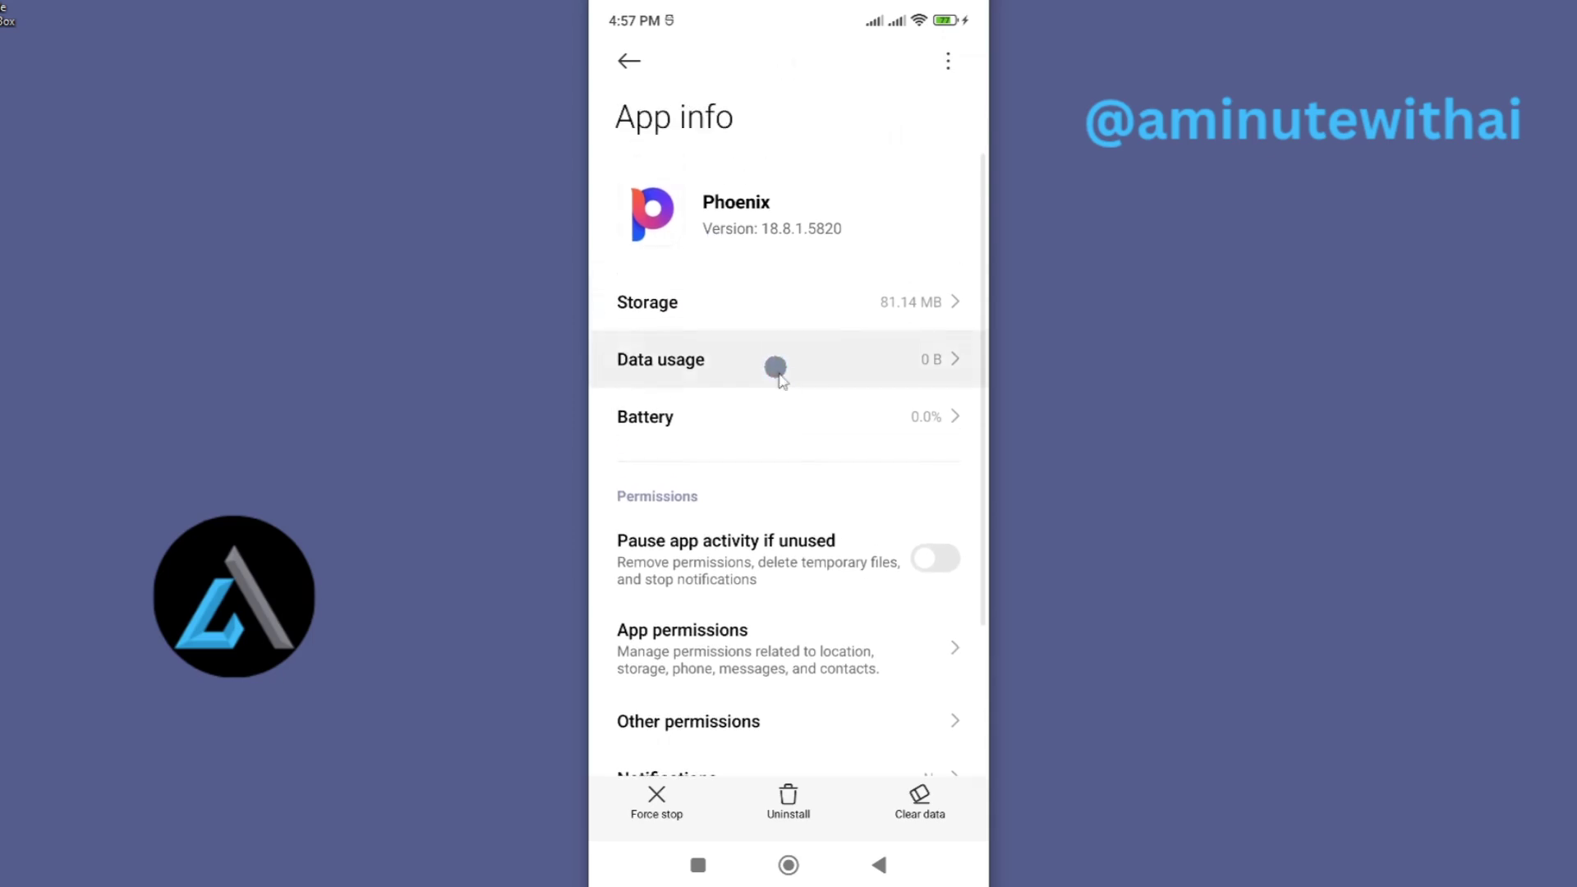
{"action": "left_click", "coordinate": [922, 817]}
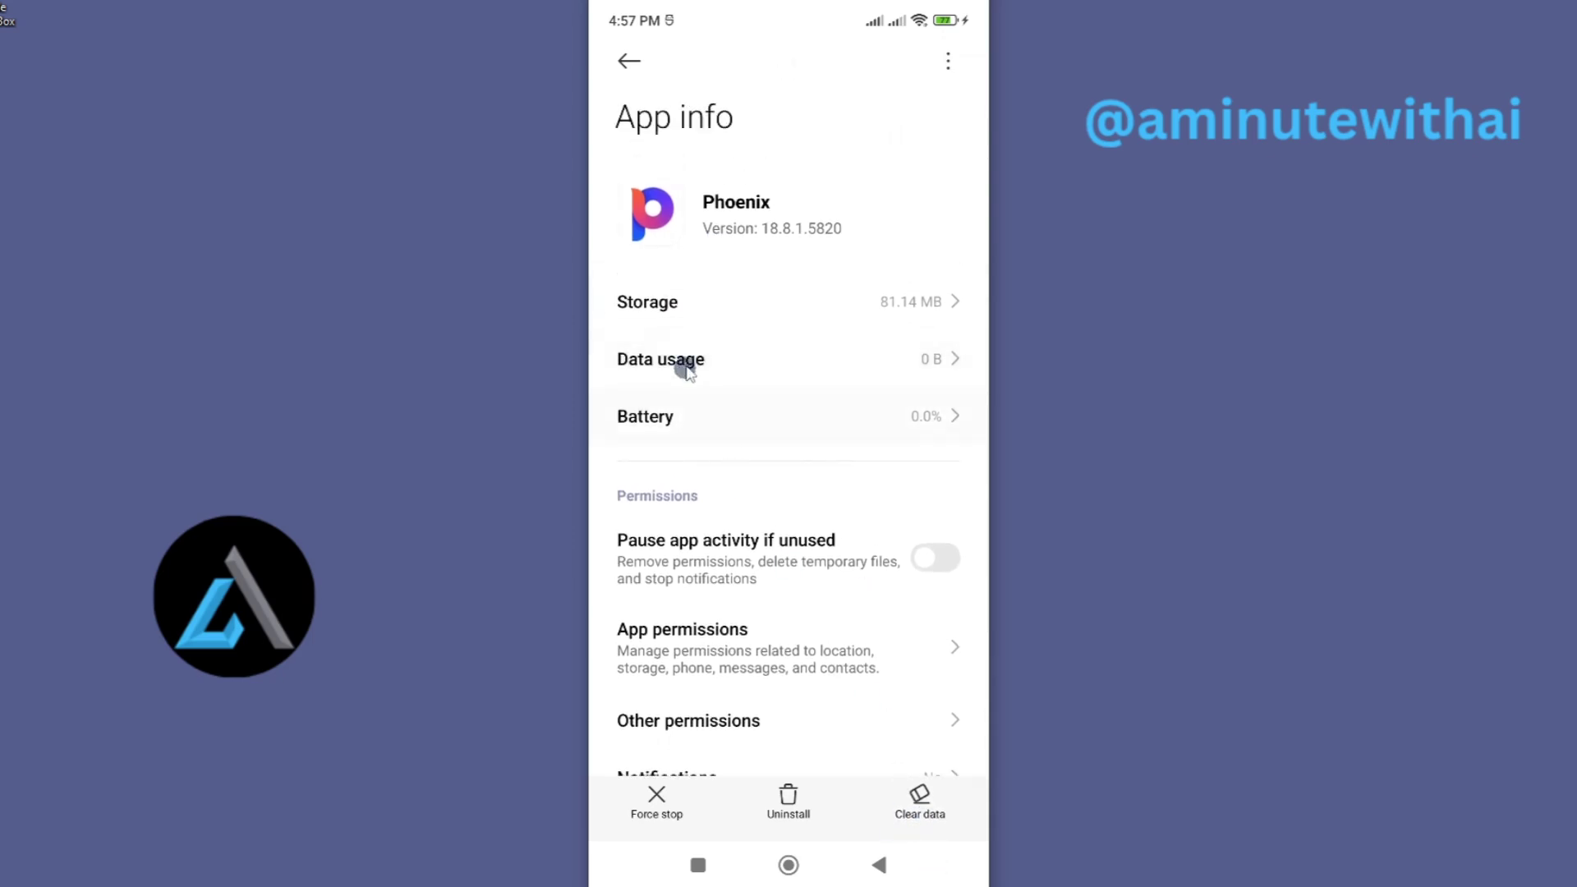
{"action": "left_click", "coordinate": [669, 306]}
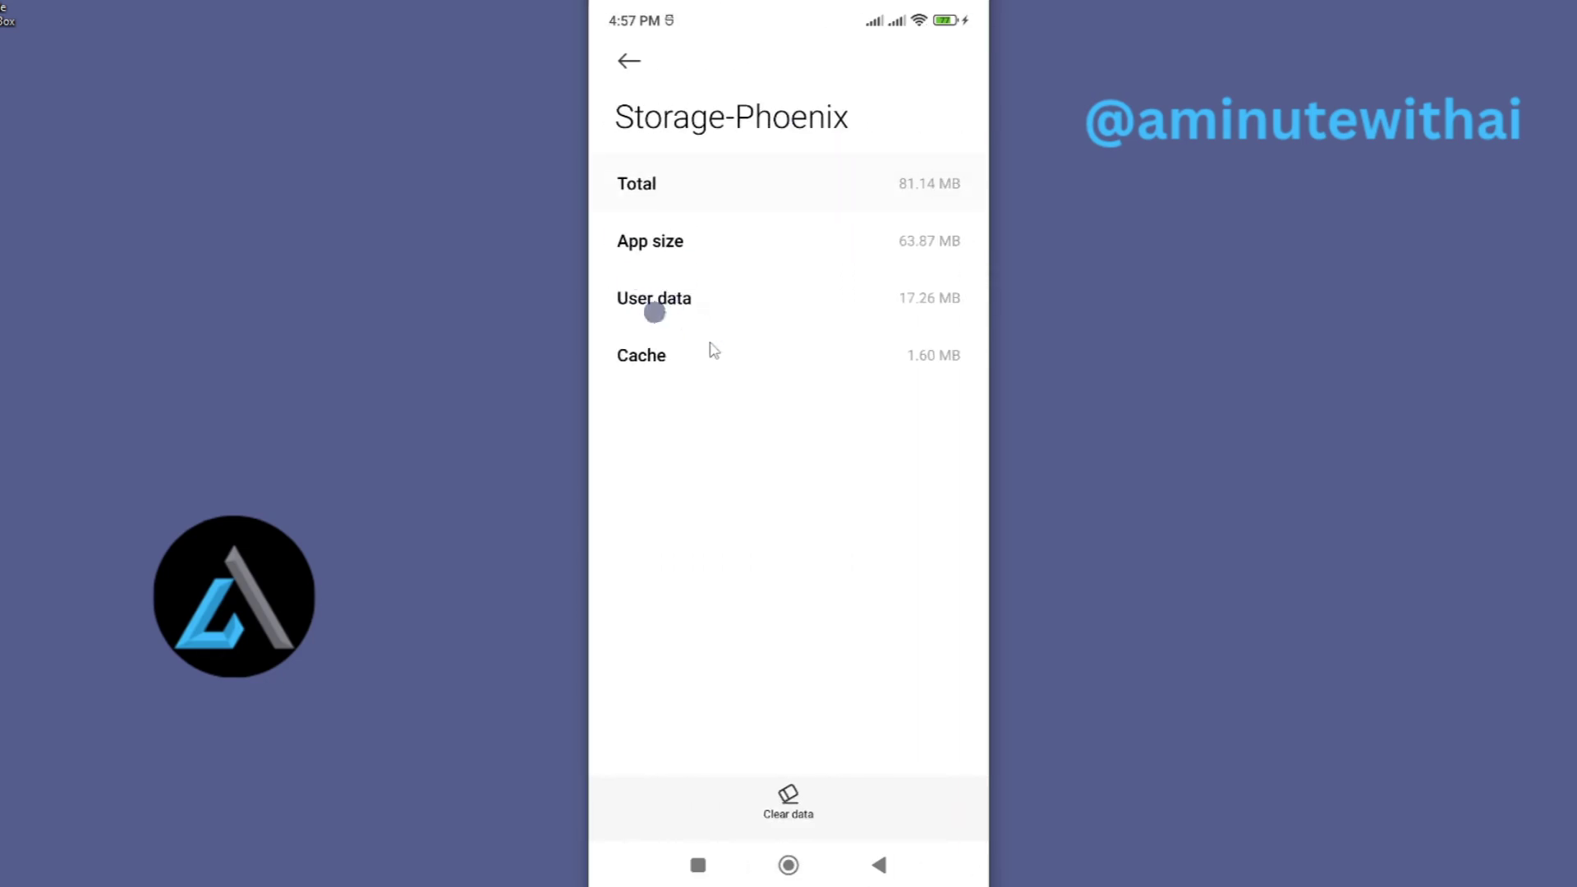
{"action": "left_click", "coordinate": [752, 355]}
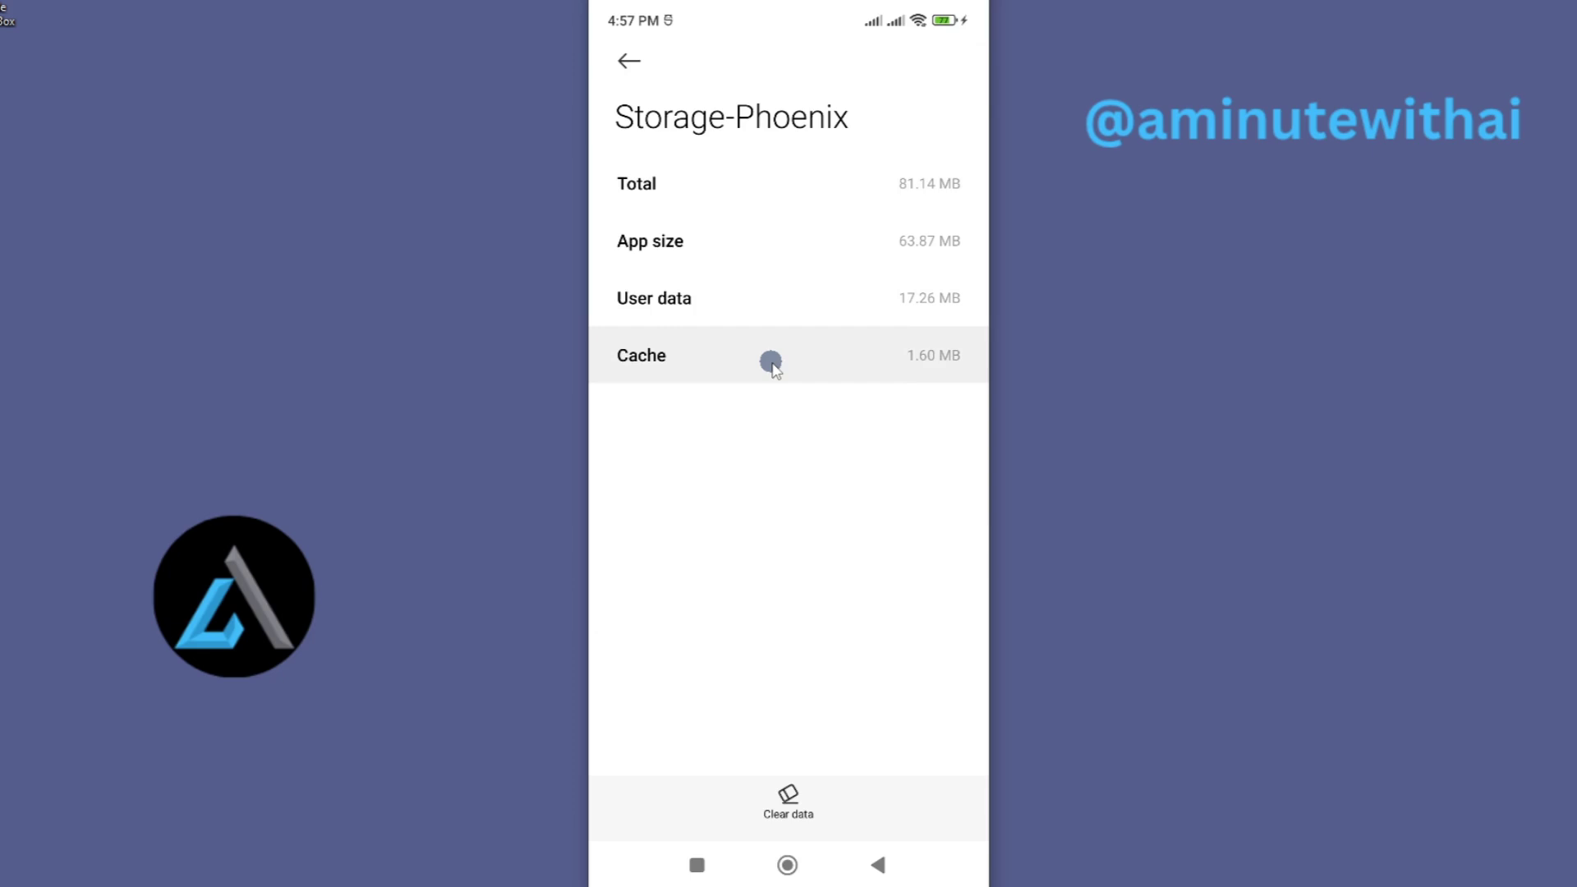
Use Clear data, choose Clear cache only and confirm with OK.
{"action": "left_click", "coordinate": [783, 814]}
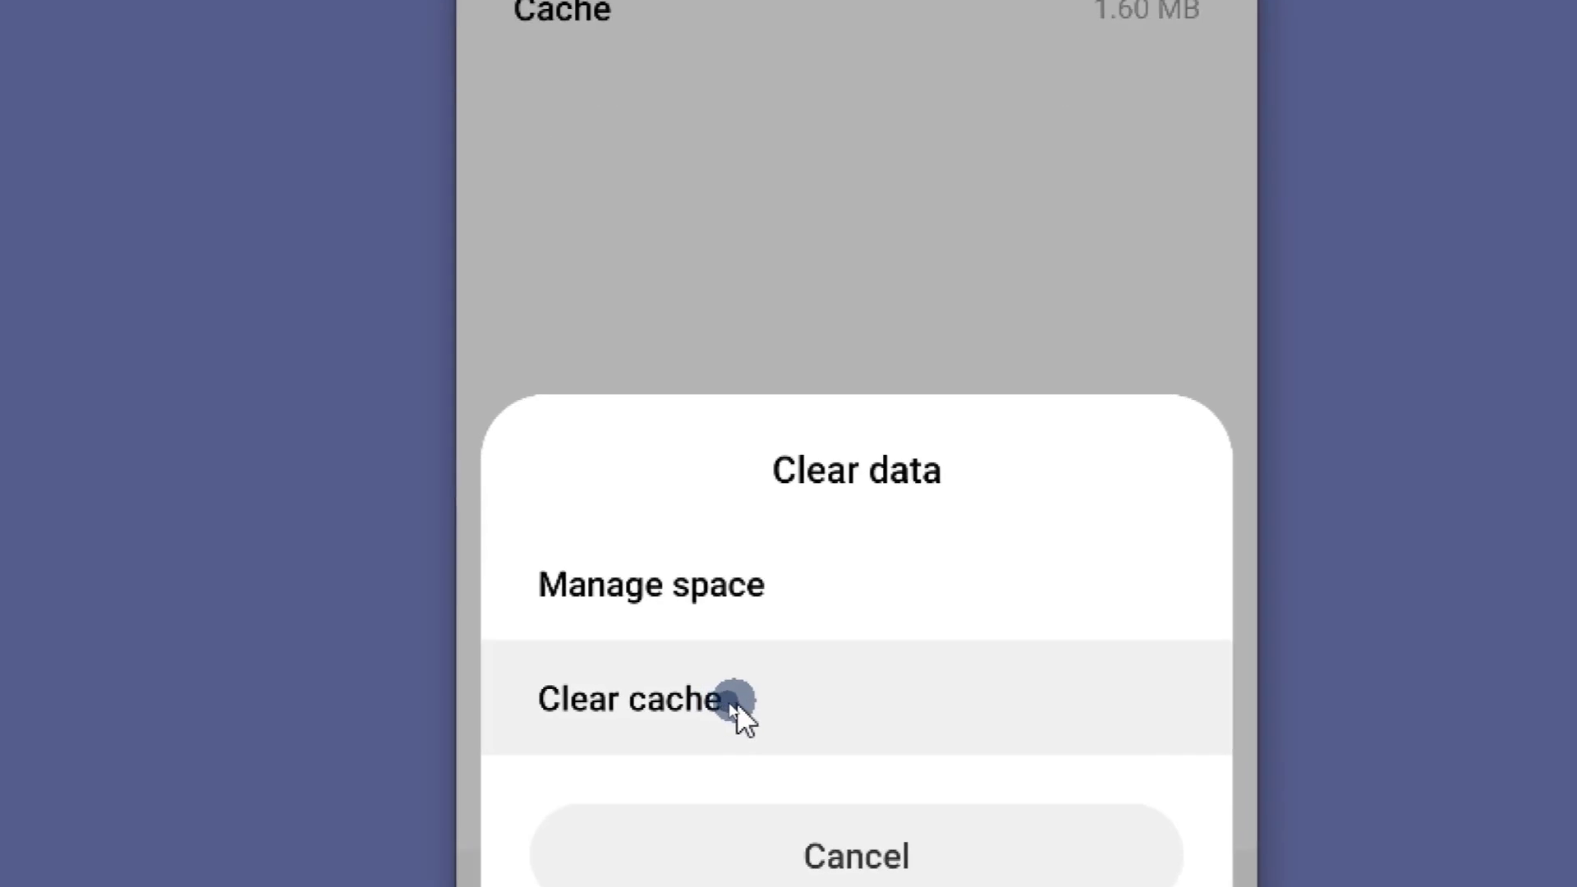
{"action": "left_click", "coordinate": [737, 703]}
{"action": "left_click", "coordinate": [889, 778]}
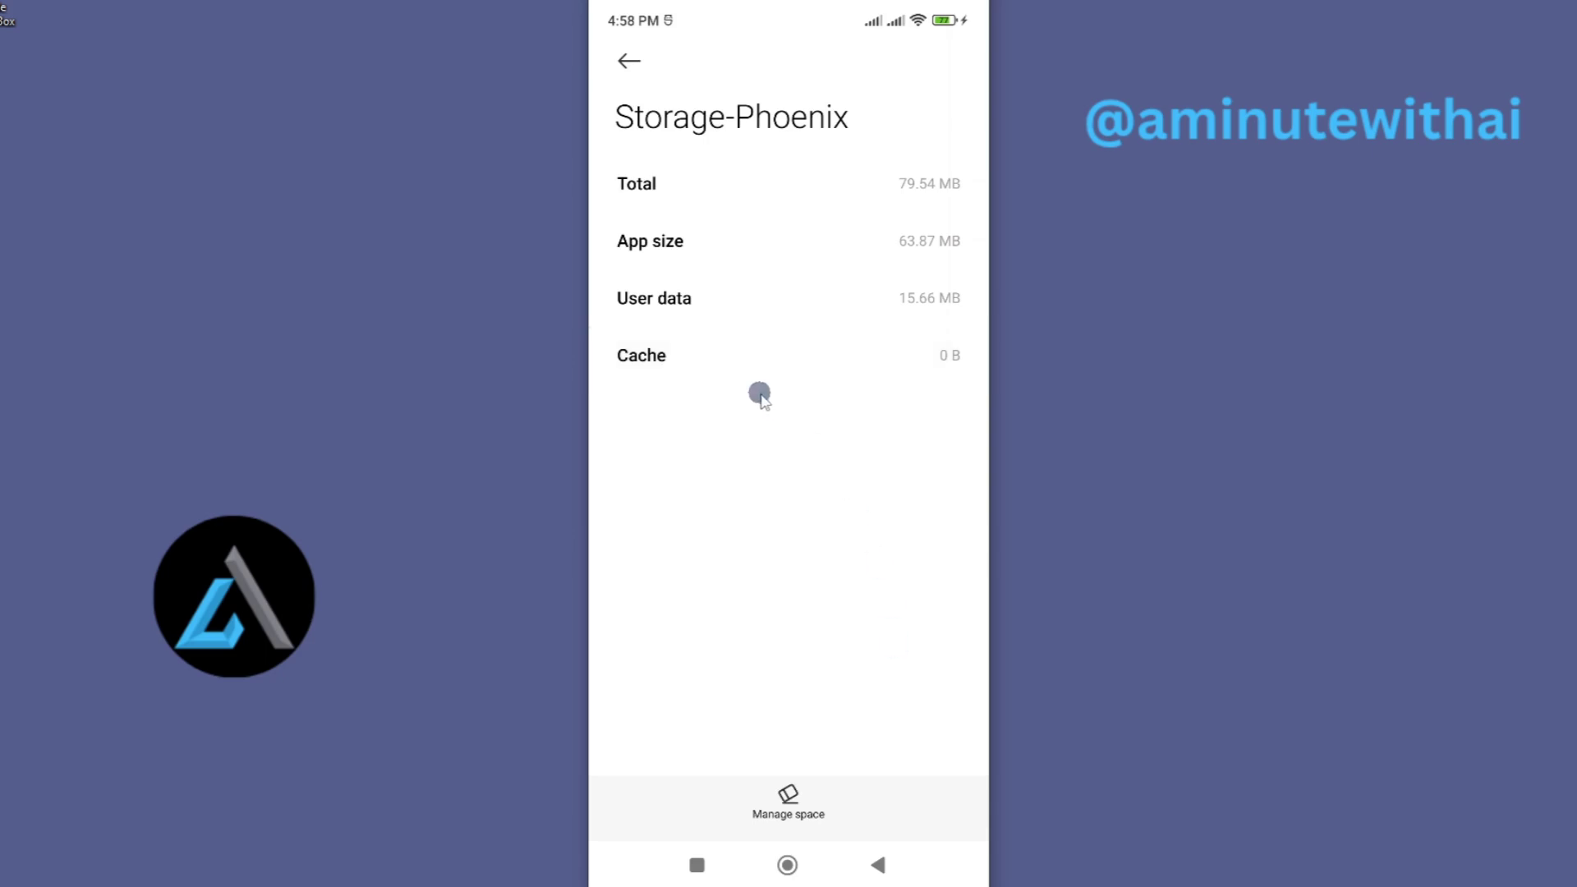
Leave Phoenix's storage page and return to the launcher's app drawer.
{"action": "left_click", "coordinate": [711, 380]}
{"action": "left_click", "coordinate": [788, 865]}
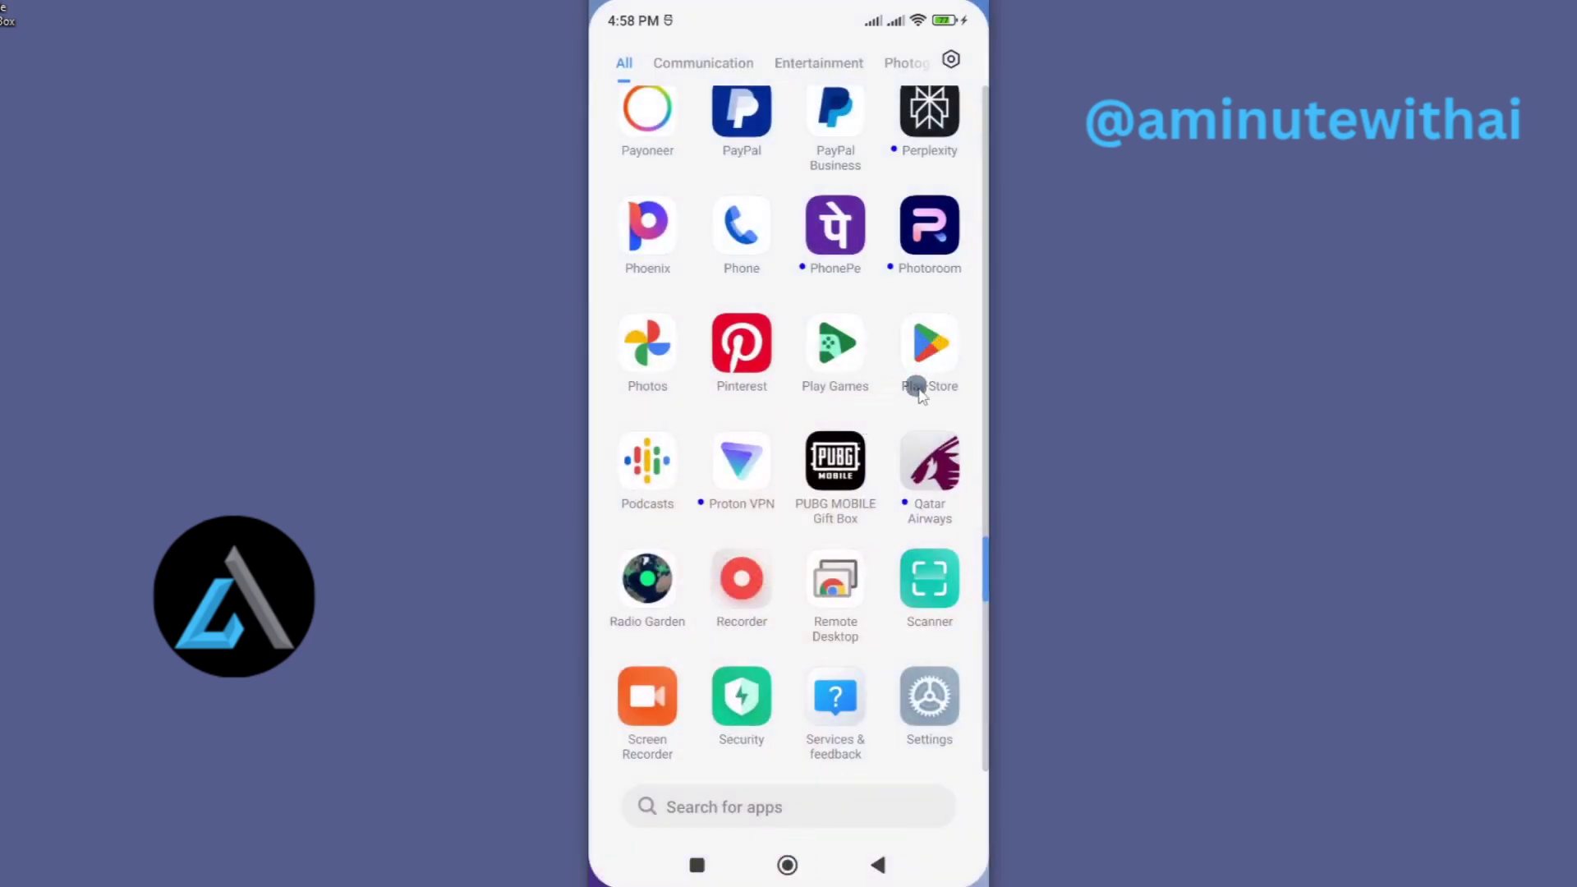
In the Play Store, launch Phoenix with Open on its Phoenix – Fast & Safe listing.
{"action": "left_click", "coordinate": [936, 352]}
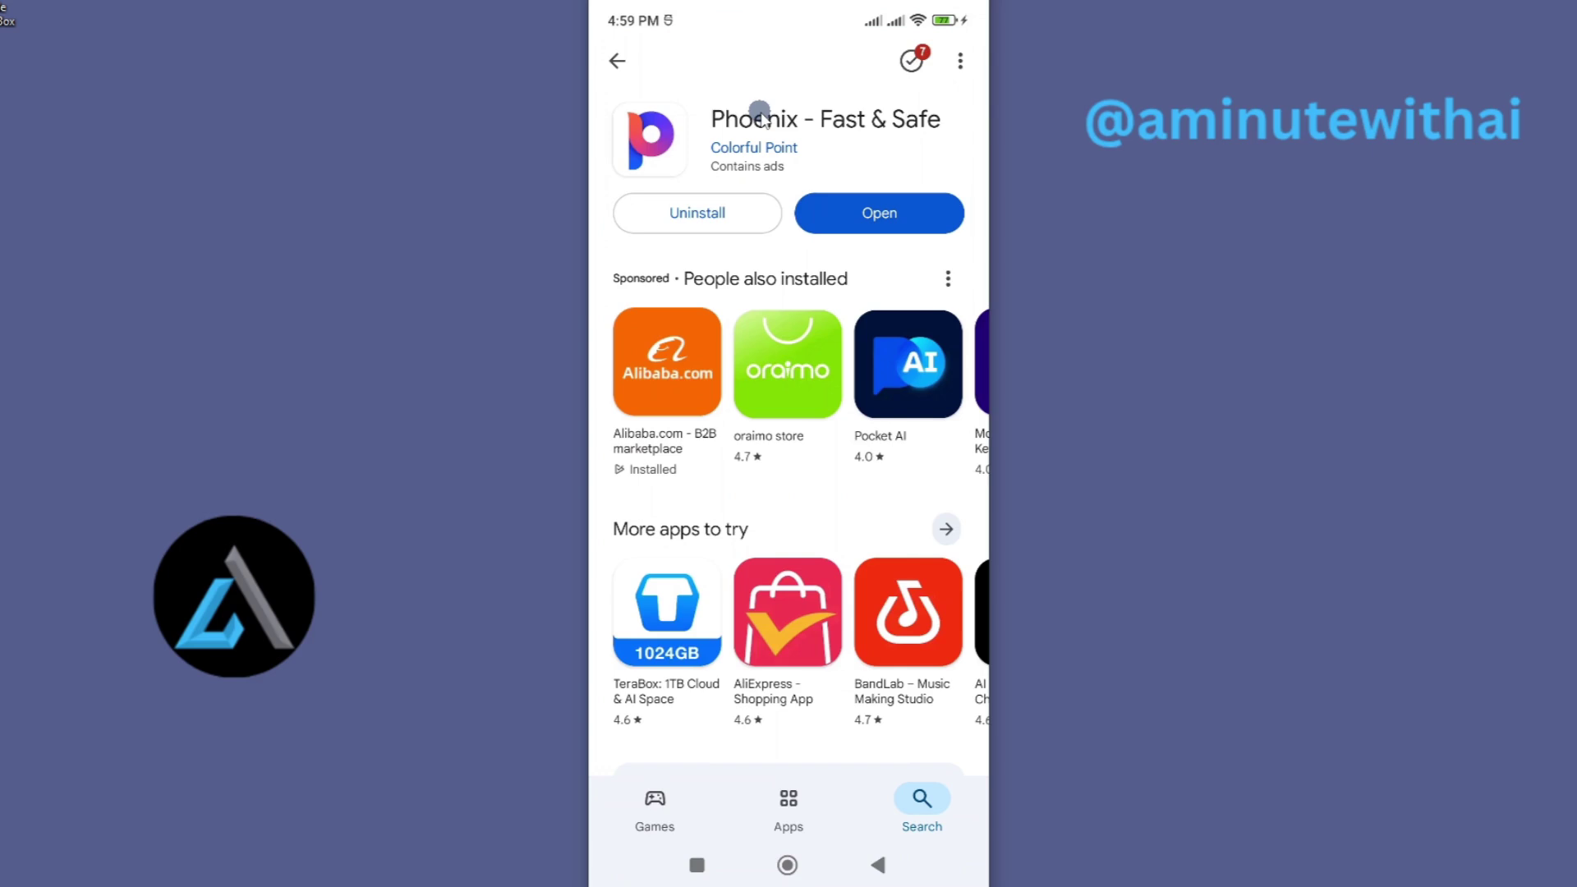
{"action": "left_click", "coordinate": [864, 211]}
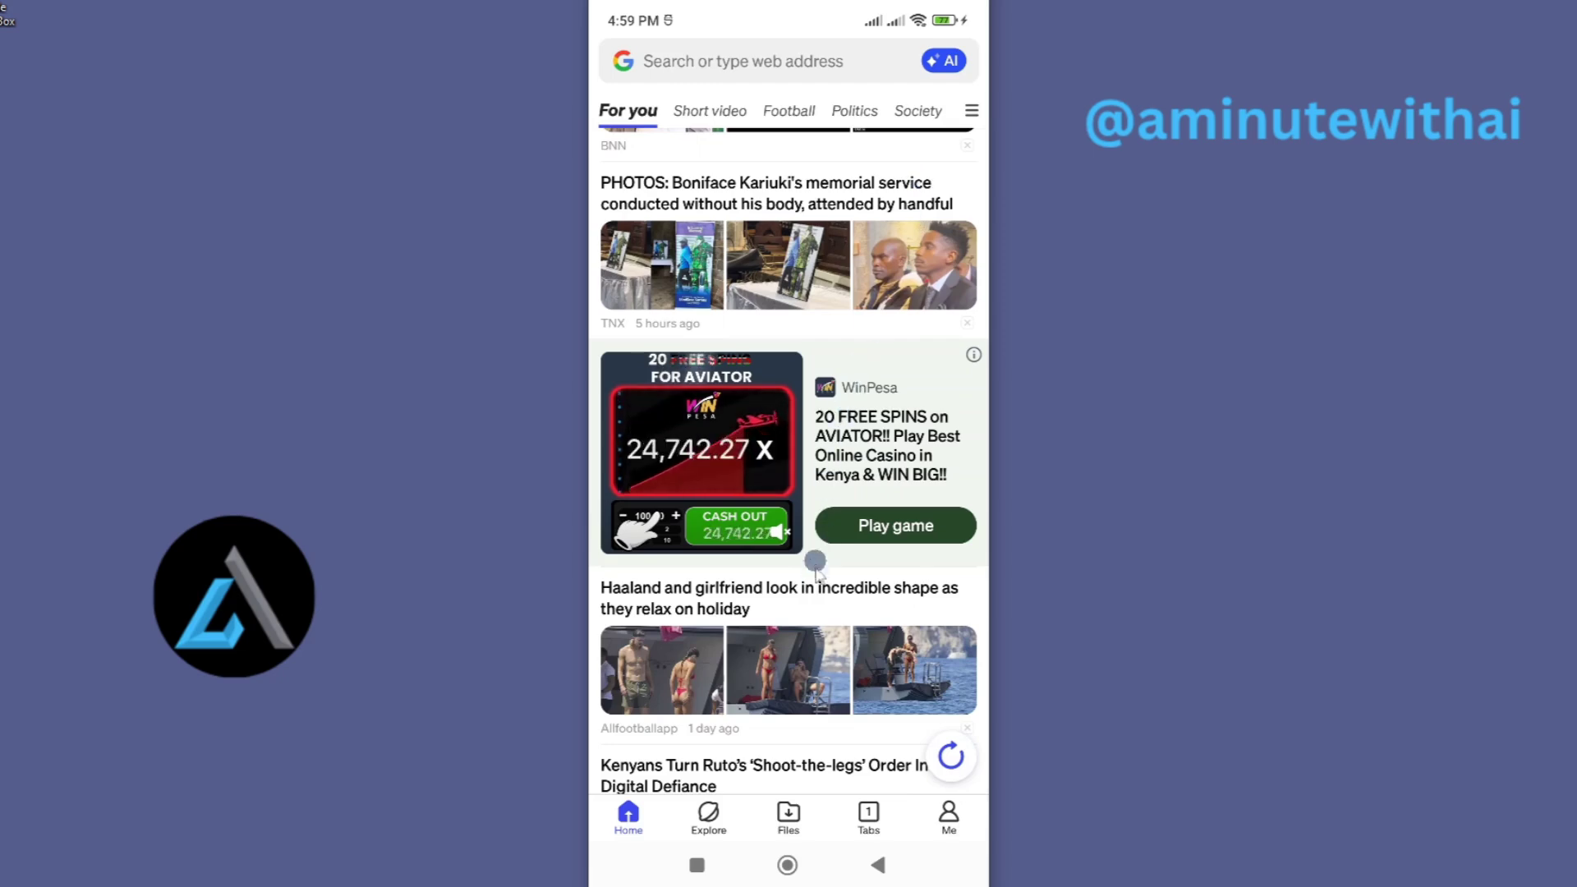
Skip the splash ad and swipe up through Phoenix's For you news feed.
{"action": "left_click_drag", "start_coordinate": [830, 511], "coordinate": [830, 359]}
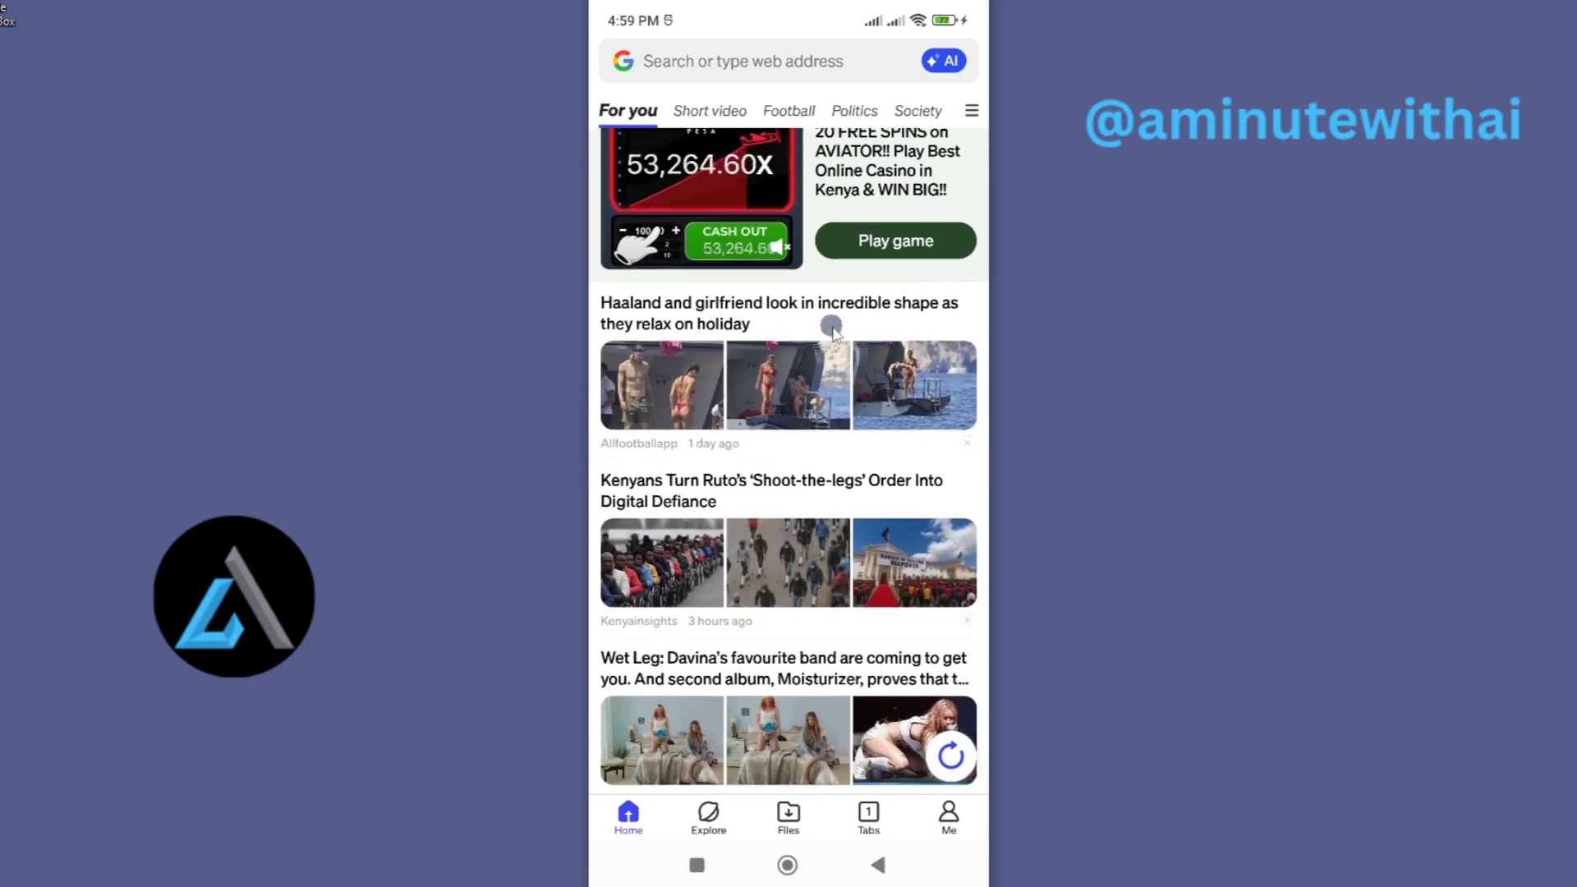
{"action": "left_click_drag", "start_coordinate": [834, 560], "coordinate": [849, 289]}
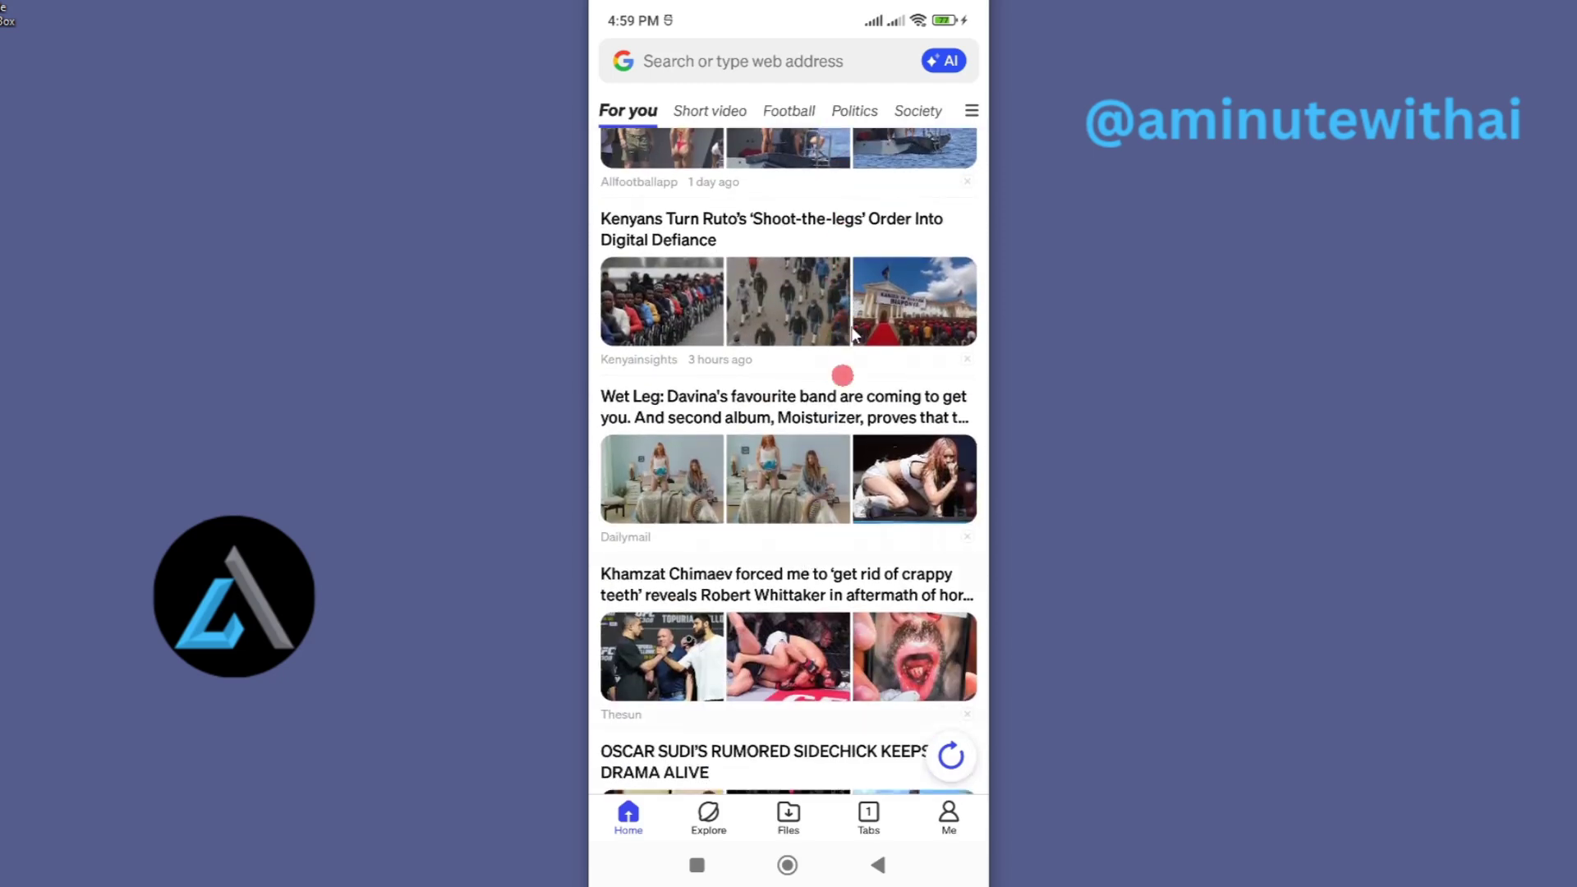
{"action": "left_click_drag", "start_coordinate": [820, 466], "coordinate": [852, 317]}
{"action": "left_click_drag", "start_coordinate": [835, 469], "coordinate": [874, 278]}
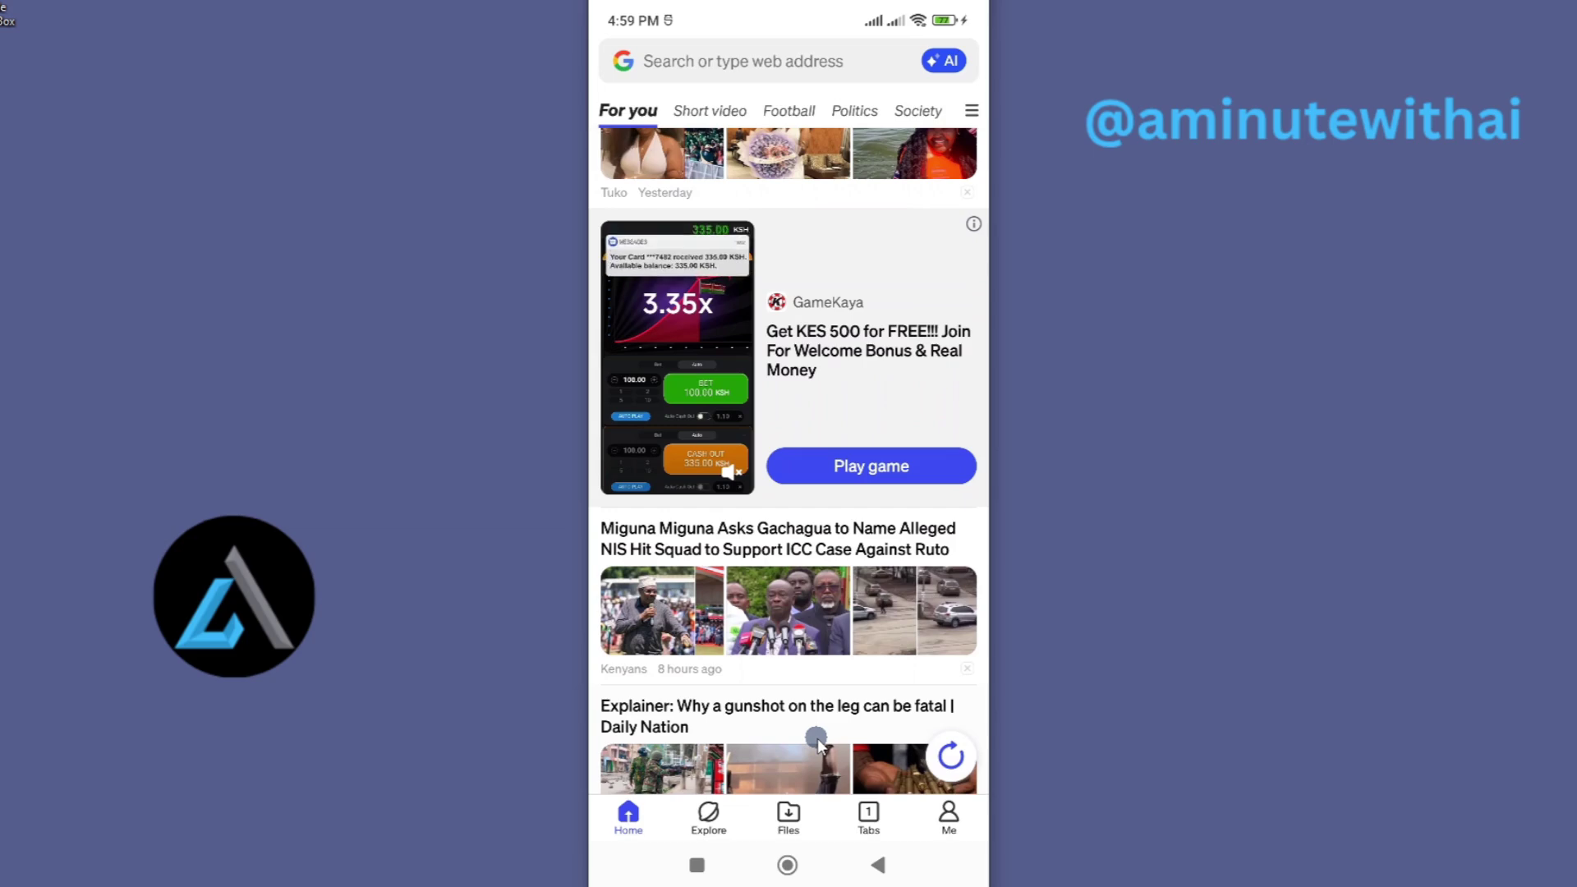
{"action": "left_click_drag", "start_coordinate": [818, 735], "coordinate": [830, 651]}
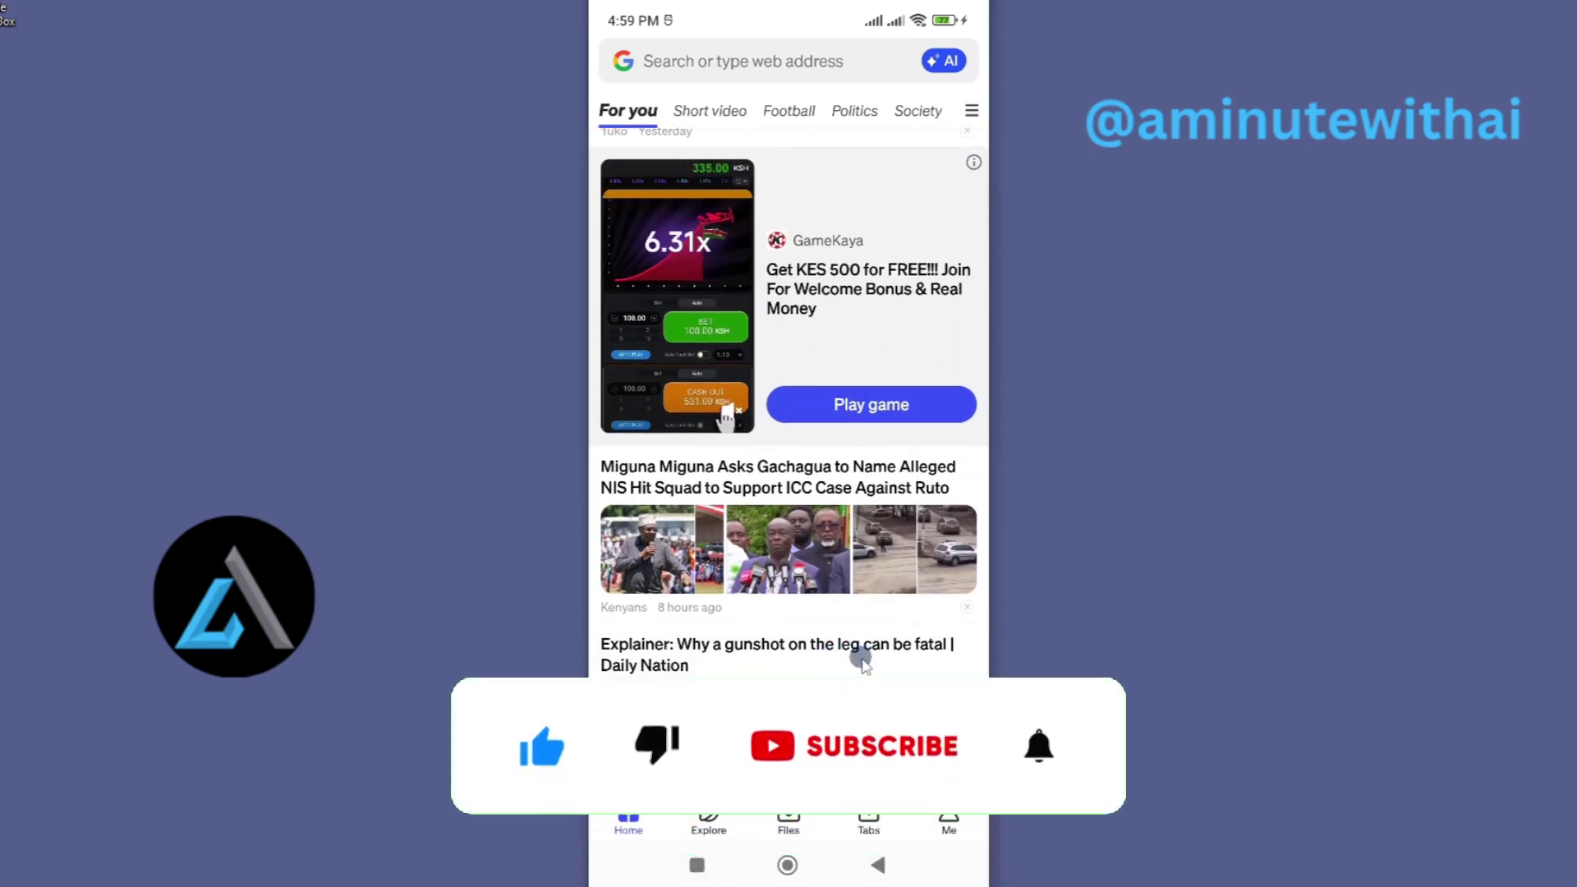